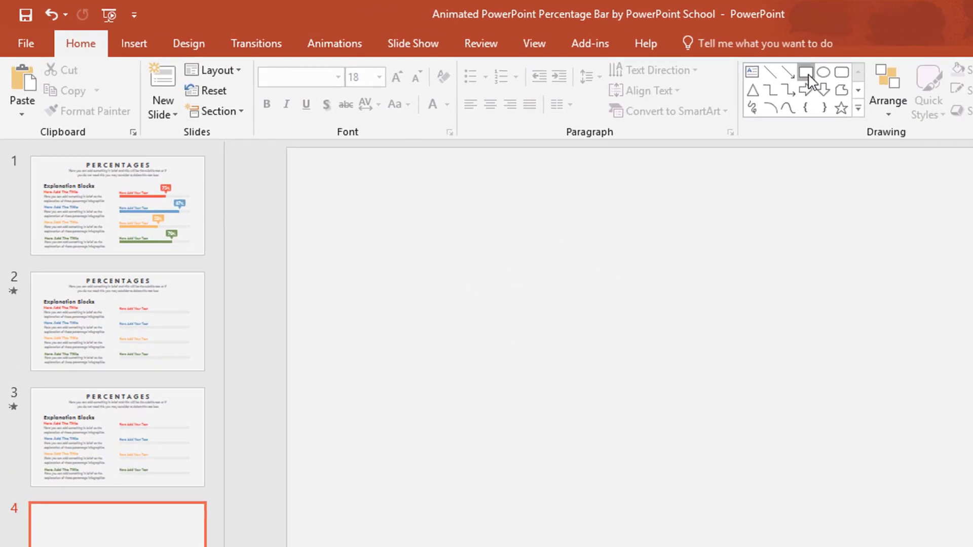
- Draw a long rectangle track bar filled light grey with no outline
{"action": "left_click", "coordinate": [807, 73]}
{"action": "left_click_drag", "start_coordinate": [708, 288], "coordinate": [953, 305]}
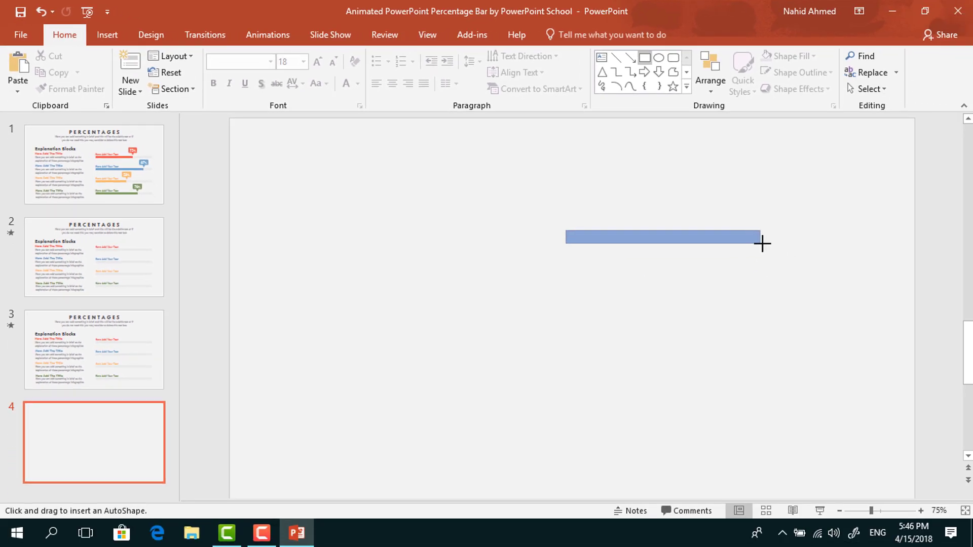
{"action": "left_click_drag", "start_coordinate": [763, 244], "coordinate": [857, 240]}
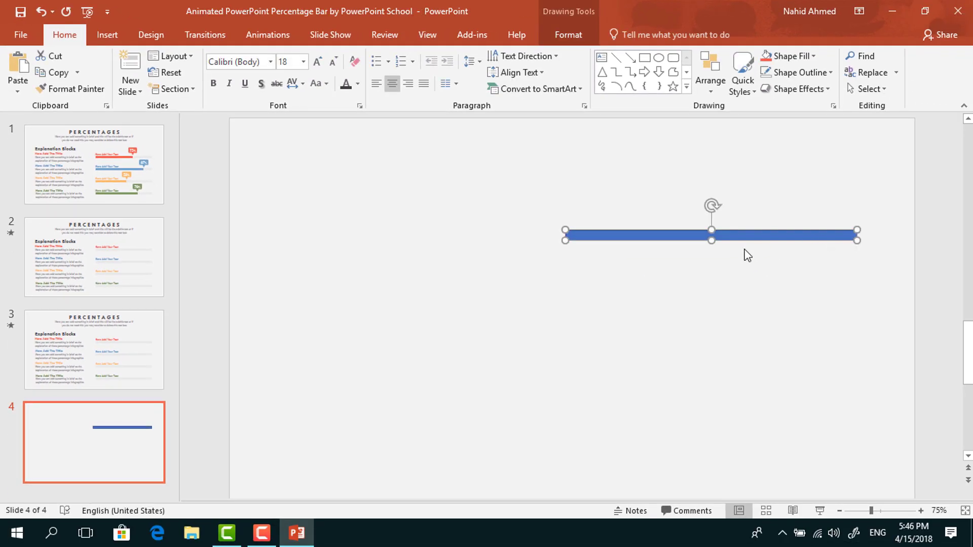
{"action": "left_click", "coordinate": [563, 33]}
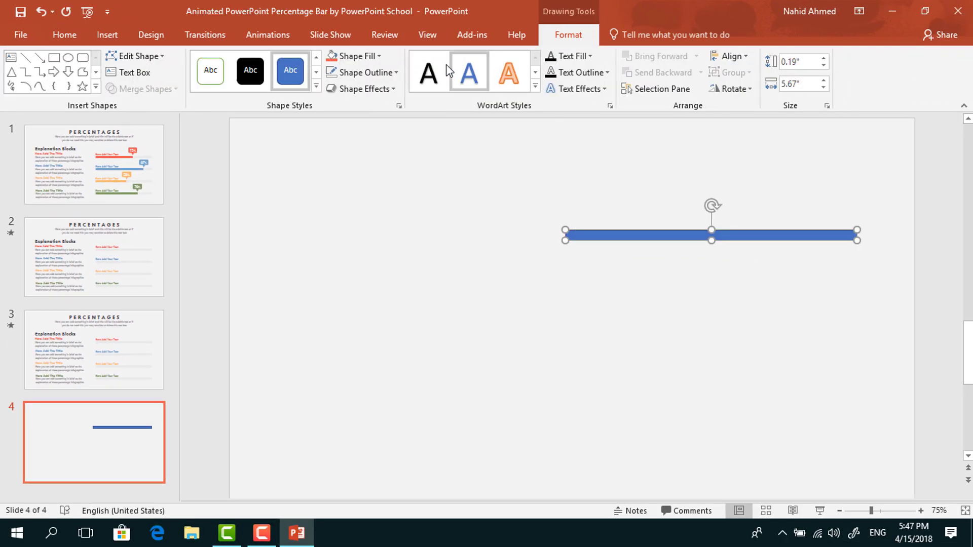
{"action": "left_click", "coordinate": [358, 60]}
{"action": "left_click", "coordinate": [344, 196]}
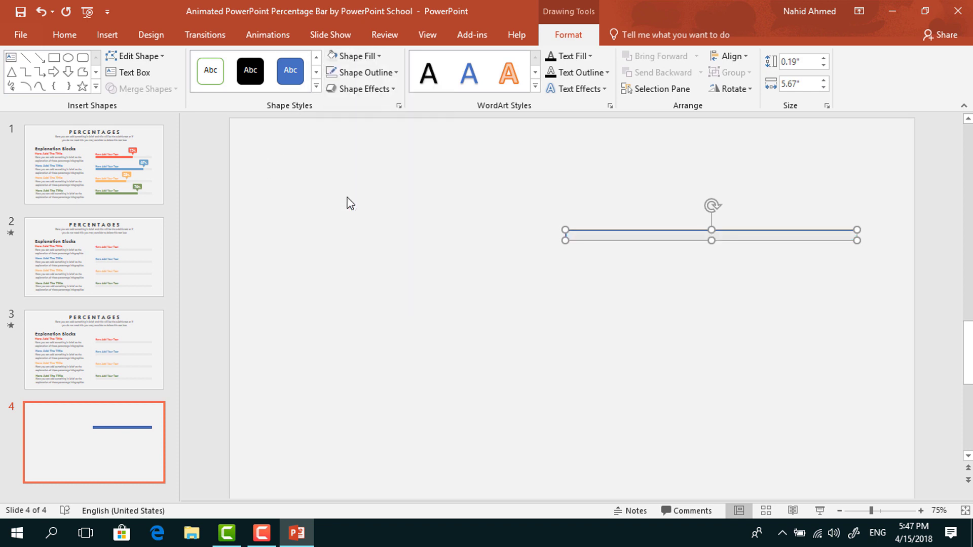
{"action": "left_click", "coordinate": [391, 74]}
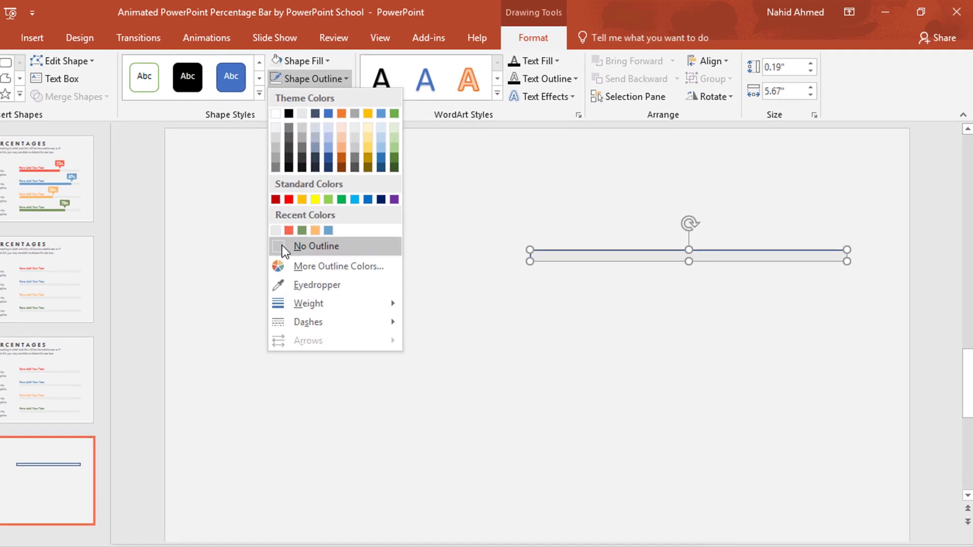
{"action": "left_click", "coordinate": [335, 228]}
- Duplicate the bar, fill the copy coral, shorten it to 3.9" and align it over the track
{"action": "key", "text": "ctrl+d"}
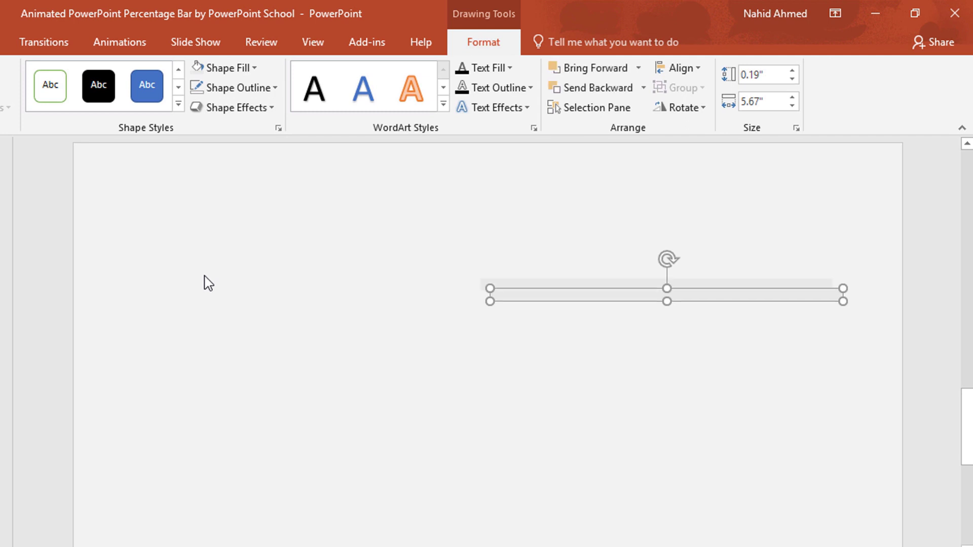
{"action": "left_click", "coordinate": [238, 71]}
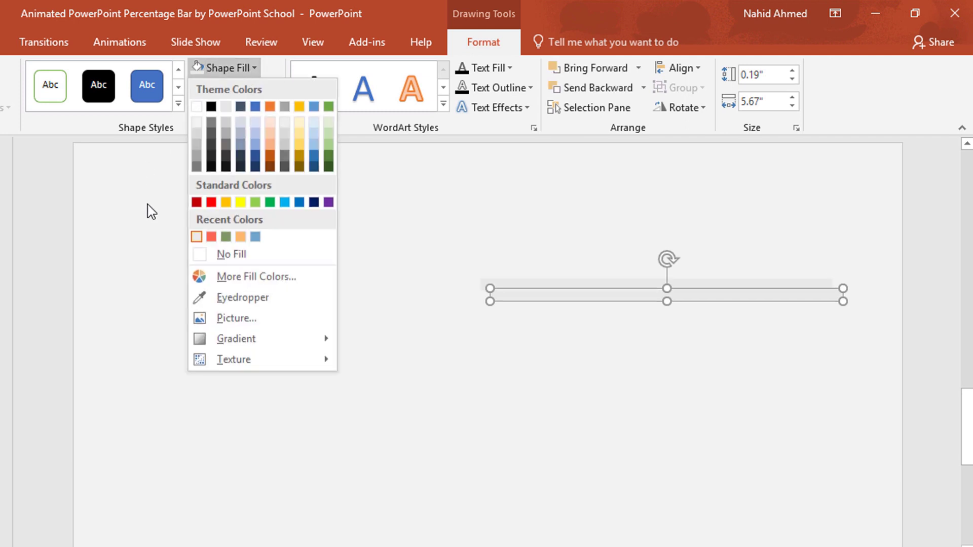
{"action": "left_click", "coordinate": [212, 236]}
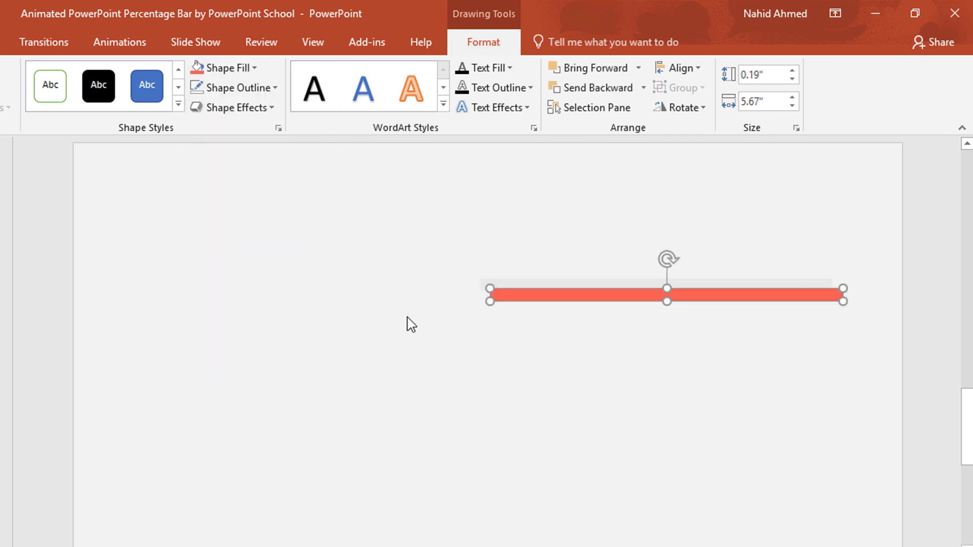
{"action": "scroll", "coordinate": [857, 382], "scroll_direction": "up", "scroll_amount": 5, "text": "ctrl"}
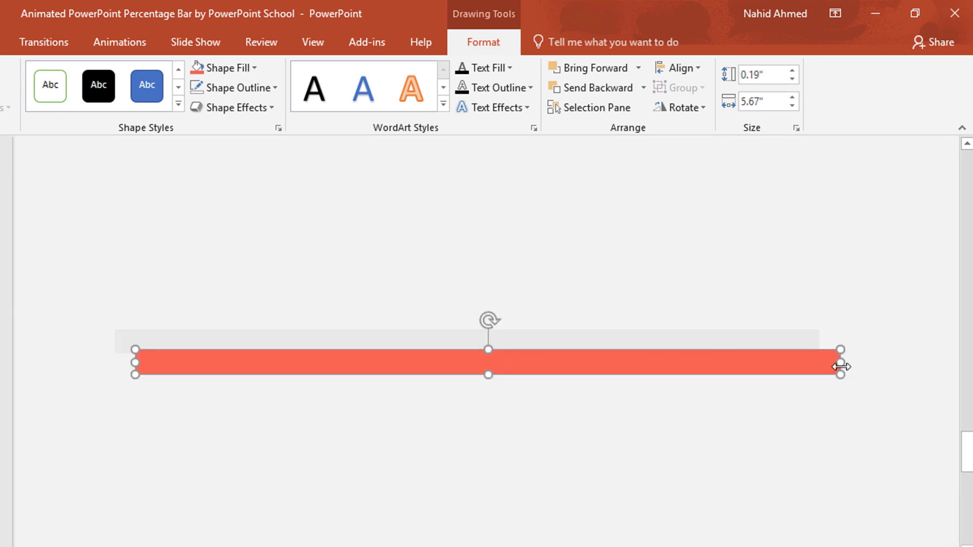
{"action": "left_click_drag", "start_coordinate": [839, 364], "coordinate": [619, 378]}
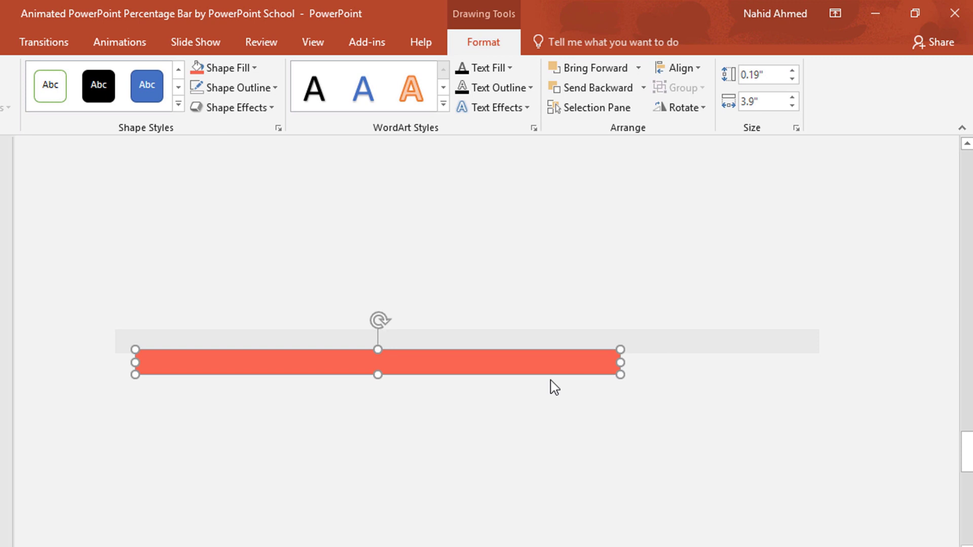
{"action": "left_click_drag", "start_coordinate": [469, 371], "coordinate": [451, 344]}
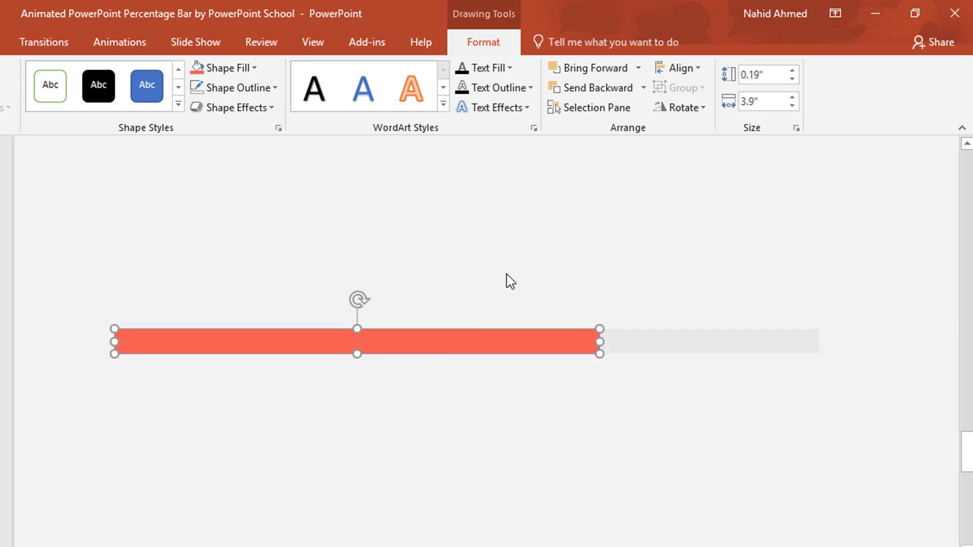
{"action": "left_click", "coordinate": [566, 239]}
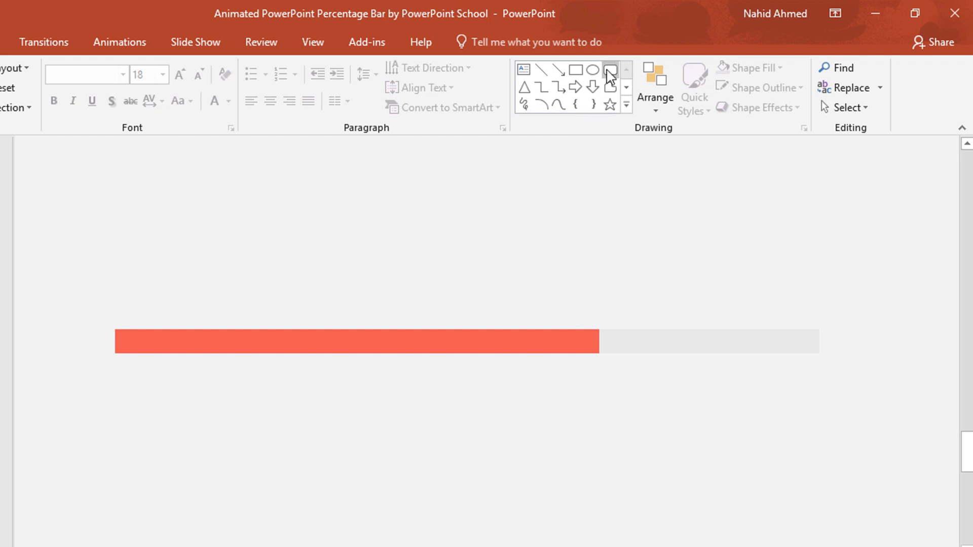
- Draw a coral rounded rectangle with no outline above the bar
{"action": "left_click", "coordinate": [611, 71]}
{"action": "left_click_drag", "start_coordinate": [514, 241], "coordinate": [589, 277]}
{"action": "left_click_drag", "start_coordinate": [656, 228], "coordinate": [673, 240]}
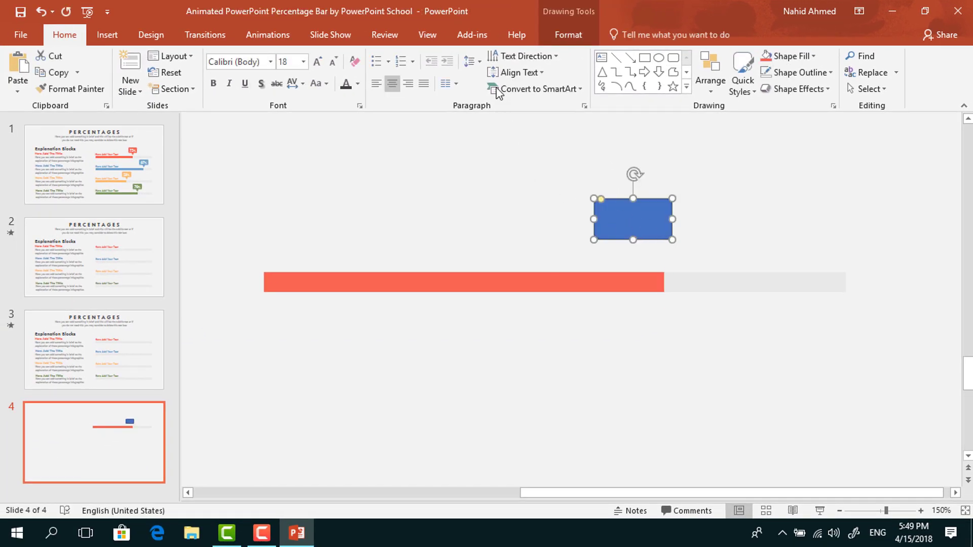
{"action": "left_click", "coordinate": [568, 35]}
{"action": "left_click", "coordinate": [354, 56]}
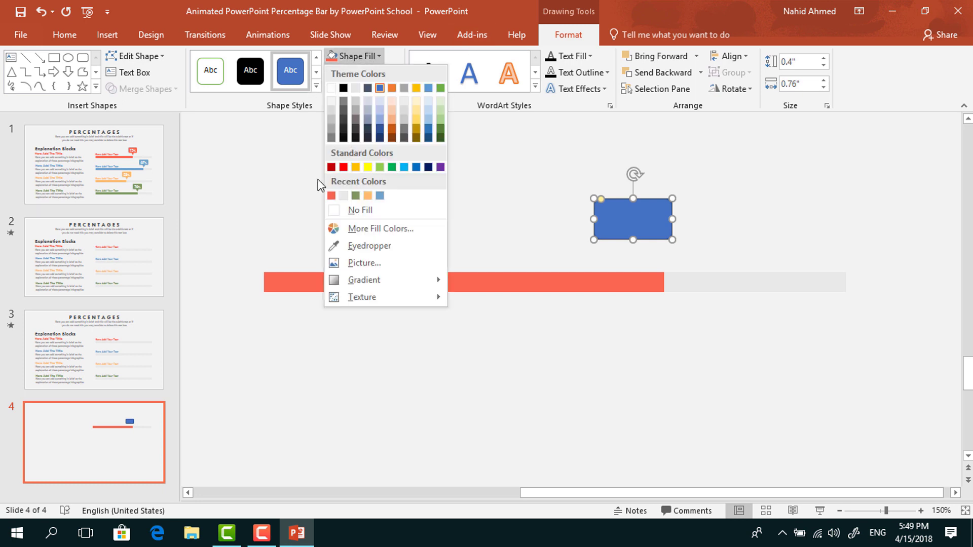
{"action": "left_click", "coordinate": [331, 196]}
{"action": "left_click", "coordinate": [355, 75]}
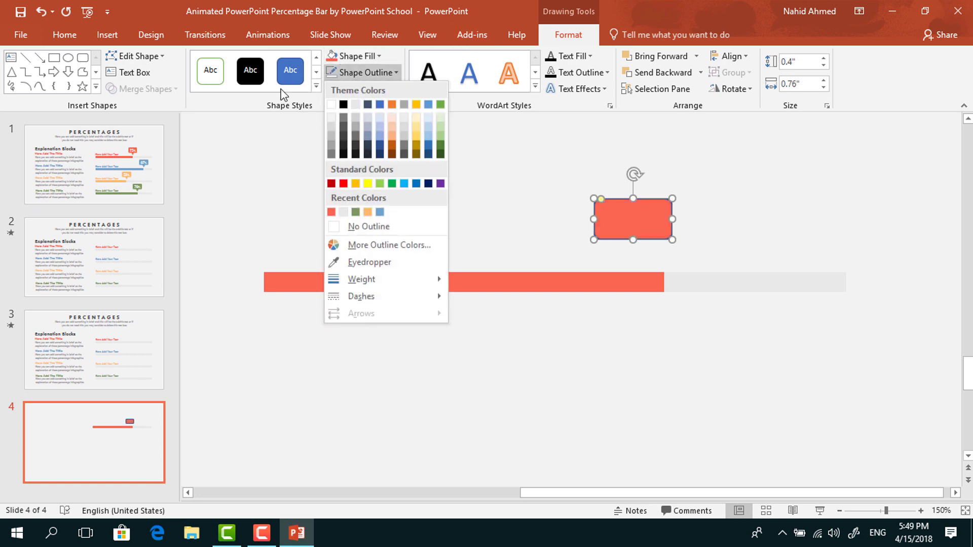
{"action": "left_click", "coordinate": [334, 228]}
{"action": "left_click", "coordinate": [485, 145]}
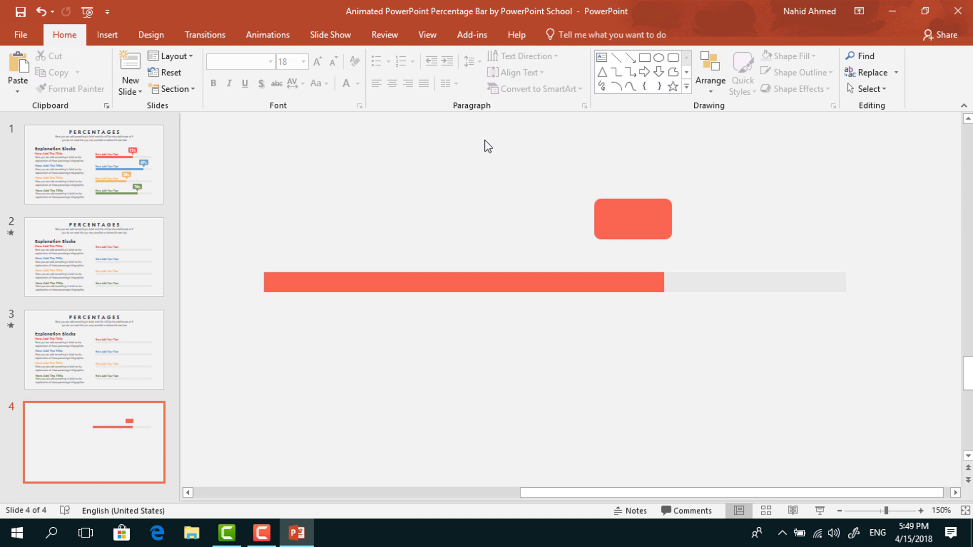
- Add a small coral isosceles triangle with no outline, flipped vertically to point down
{"action": "left_click", "coordinate": [603, 72]}
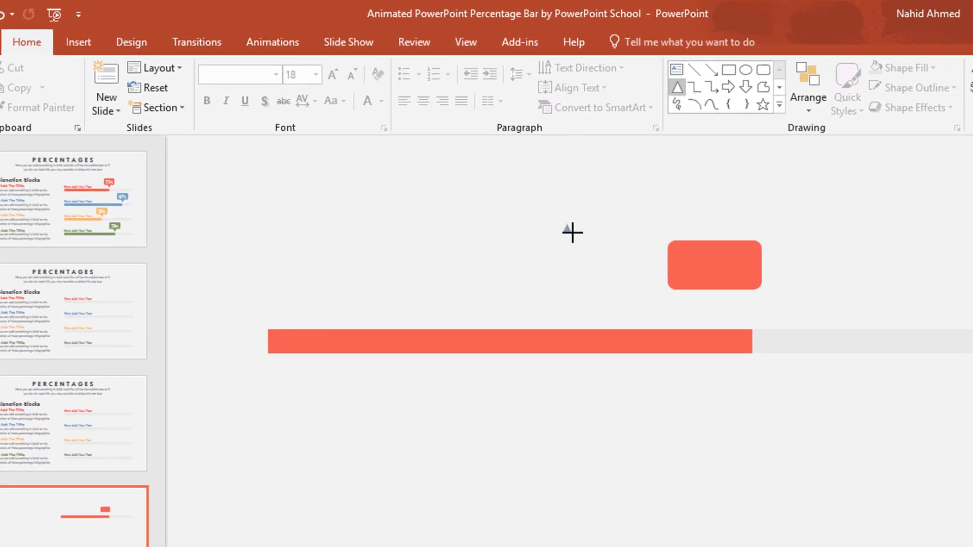
{"action": "left_click_drag", "start_coordinate": [572, 233], "coordinate": [582, 251]}
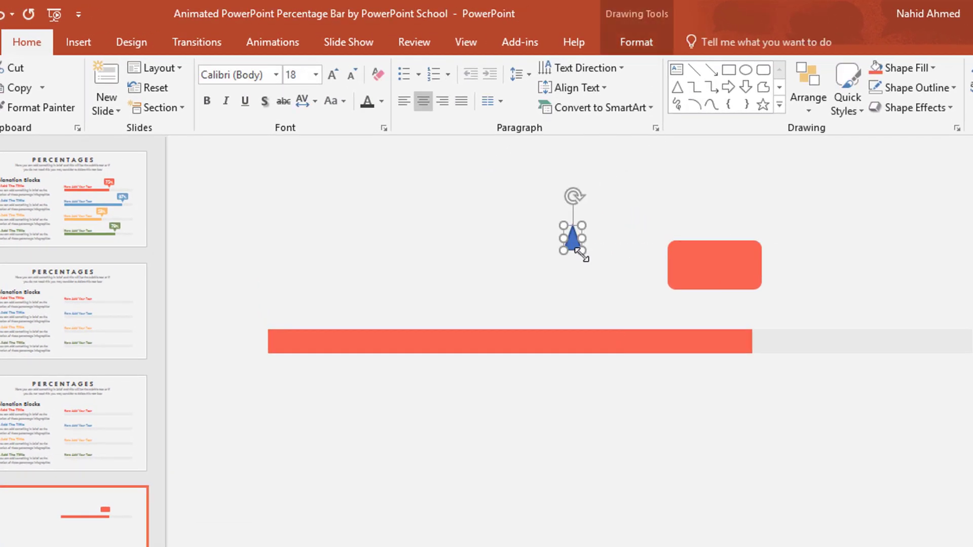
{"action": "left_click", "coordinate": [631, 45]}
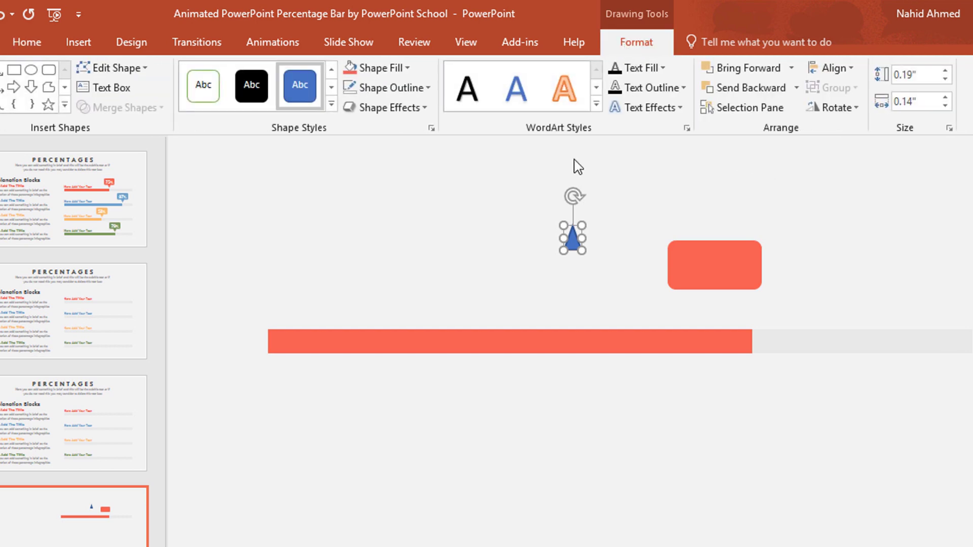
{"action": "left_click", "coordinate": [373, 71]}
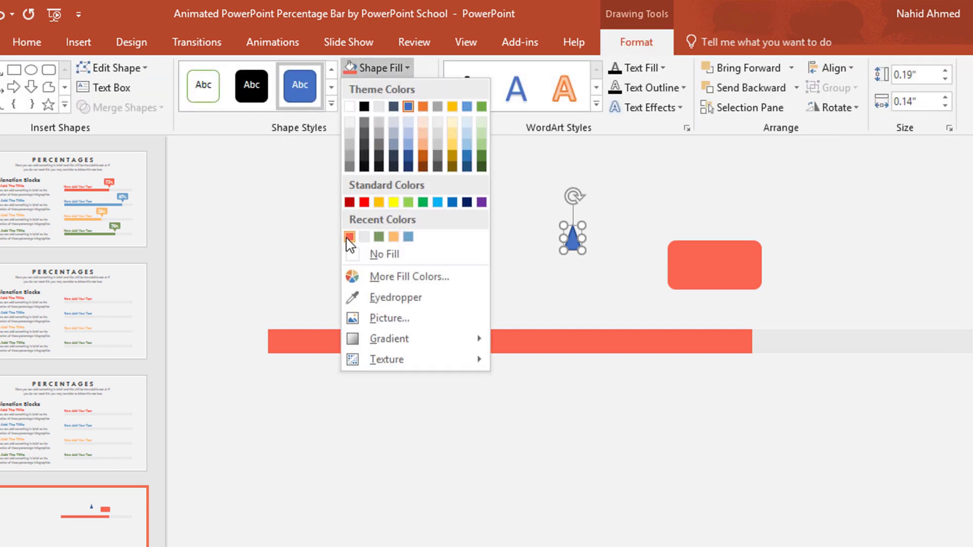
{"action": "left_click", "coordinate": [350, 237]}
{"action": "left_click", "coordinate": [375, 89]}
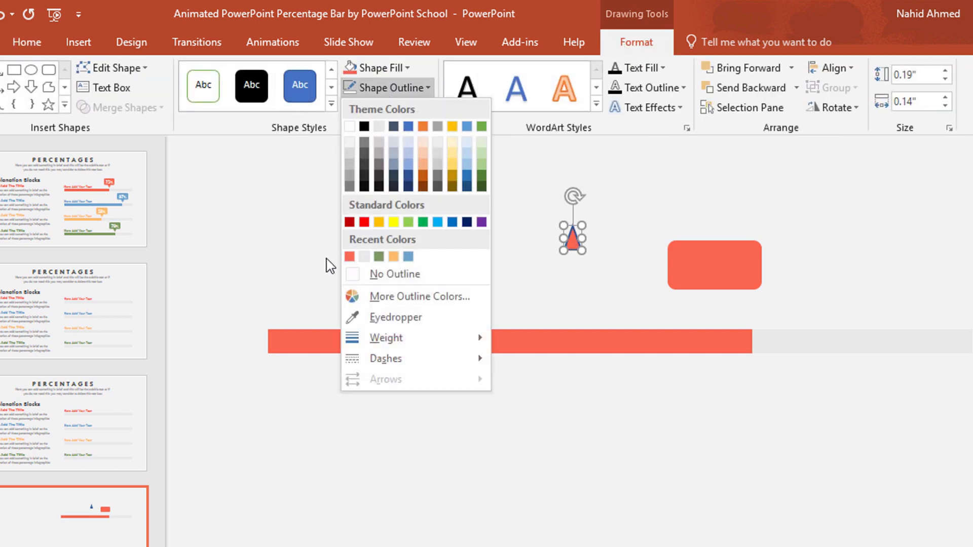
{"action": "left_click", "coordinate": [361, 276]}
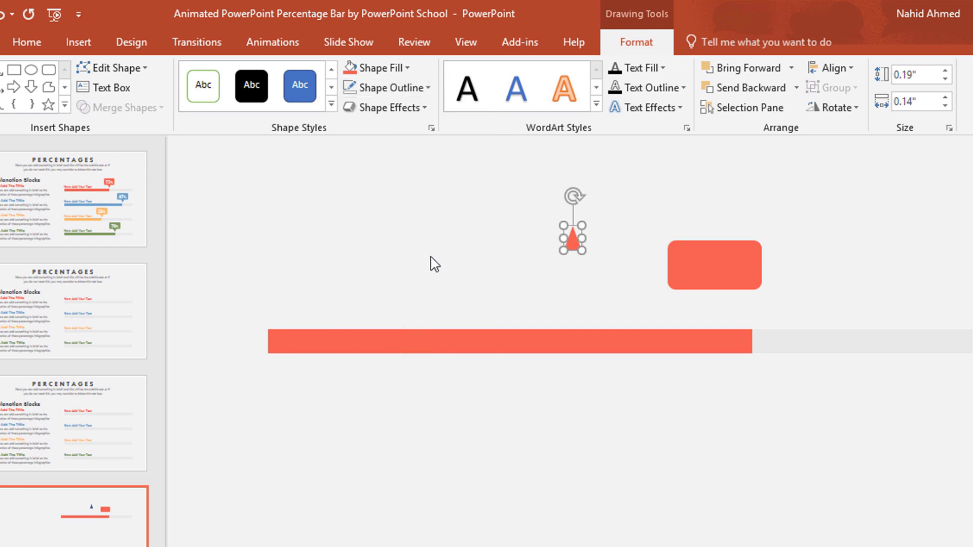
{"action": "left_click", "coordinate": [830, 108]}
{"action": "left_click", "coordinate": [818, 170]}
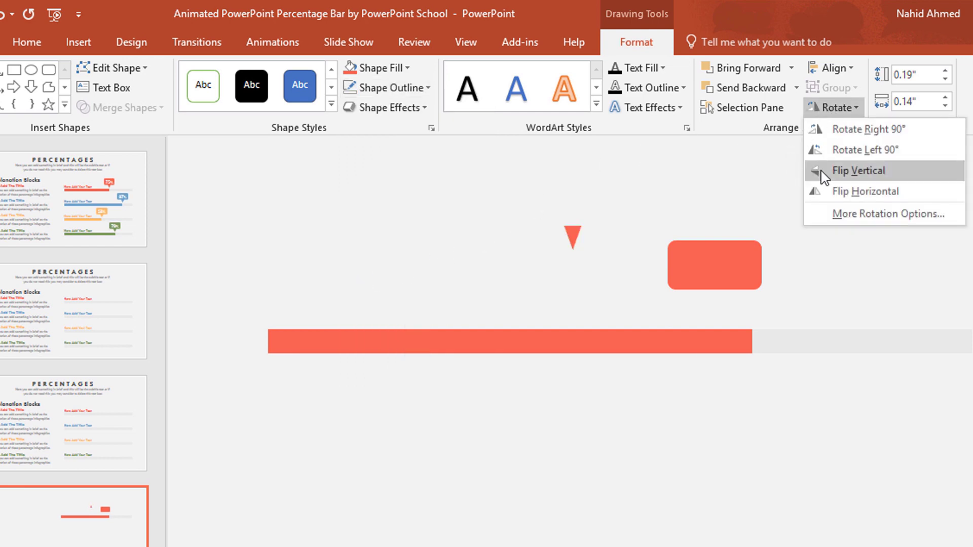
- Place the triangle under the rounded rectangle and Union them into one callout
{"action": "left_click_drag", "start_coordinate": [573, 229], "coordinate": [715, 293]}
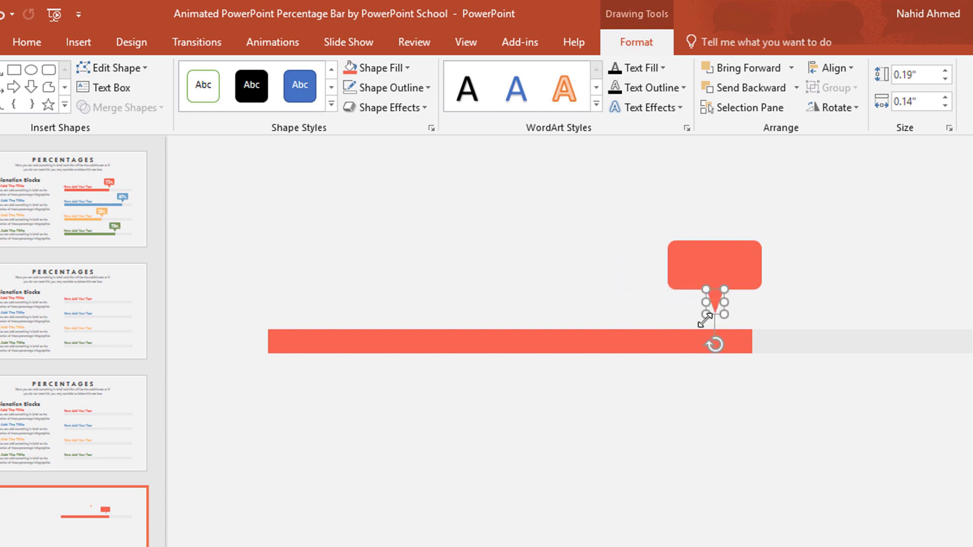
{"action": "left_click", "coordinate": [686, 264], "text": "shift"}
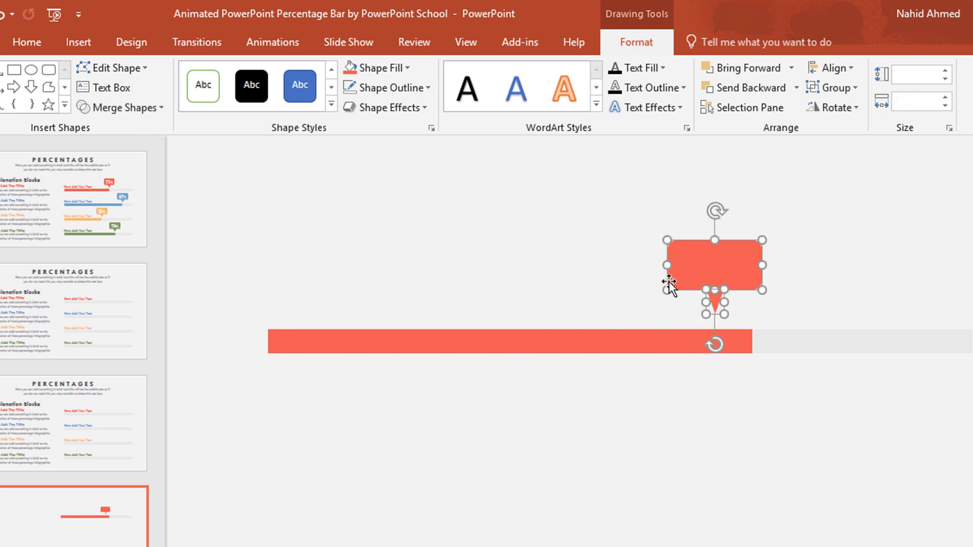
{"action": "left_click", "coordinate": [160, 106]}
{"action": "left_click", "coordinate": [140, 129]}
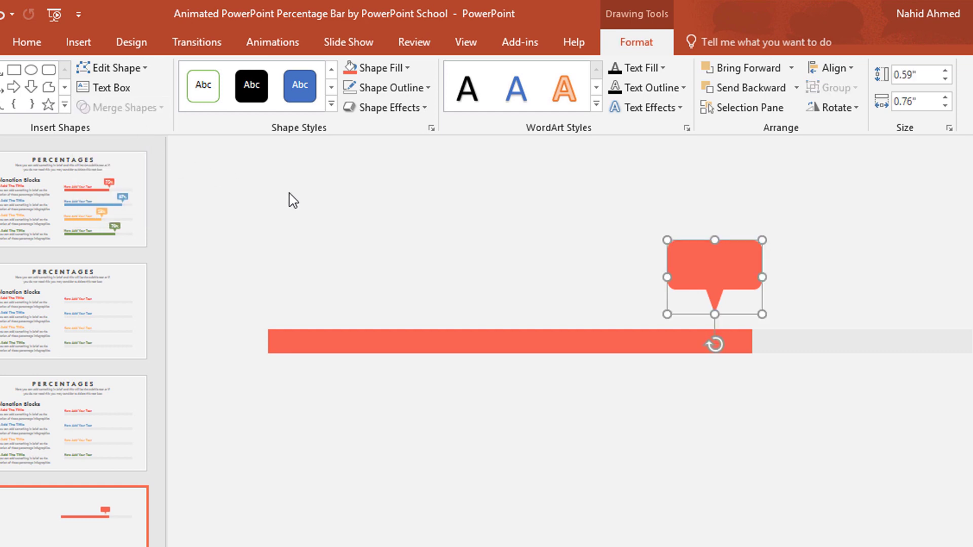
{"action": "left_click", "coordinate": [576, 227]}
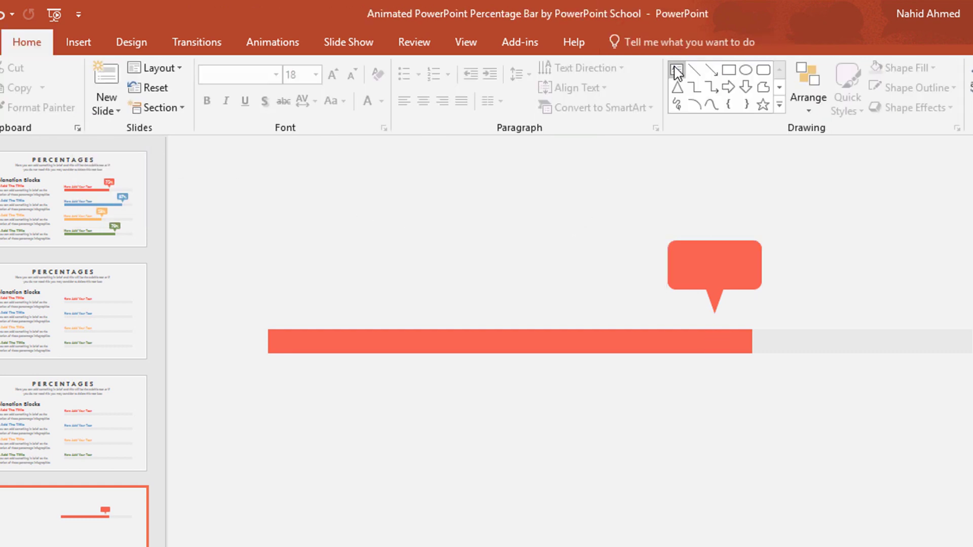
- Add a bold, centred 75% text label positioned on the callout
{"action": "left_click_drag", "start_coordinate": [636, 241], "coordinate": [776, 285]}
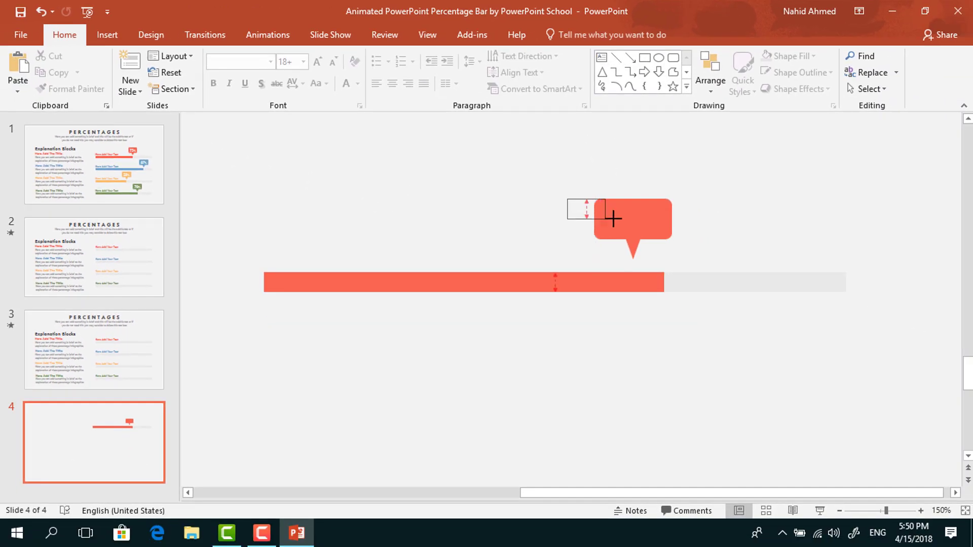
{"action": "left_click_drag", "start_coordinate": [684, 236], "coordinate": [683, 237]}
{"action": "type", "text": "75%"}
{"action": "key", "text": "ctrl+a"}
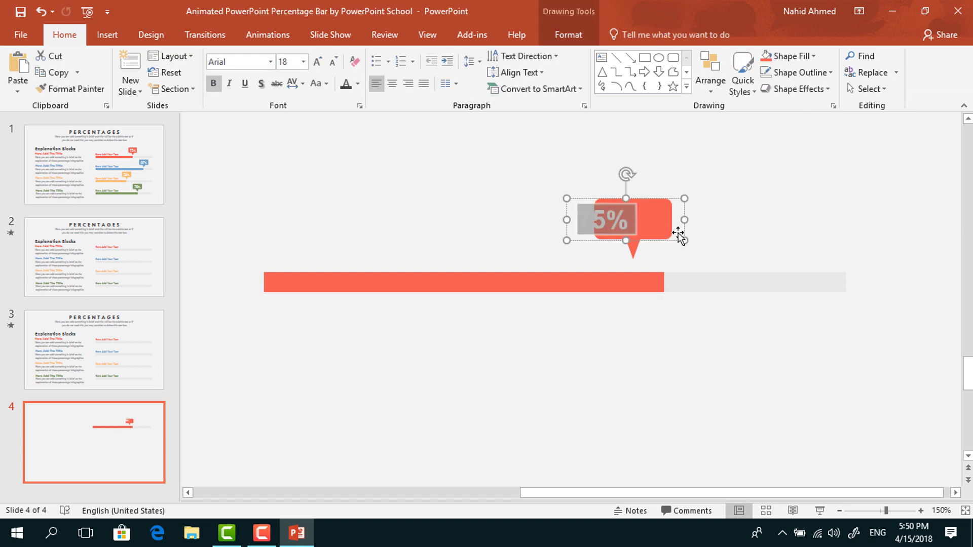
{"action": "left_click", "coordinate": [393, 85]}
{"action": "left_click_drag", "start_coordinate": [567, 219], "coordinate": [586, 220]}
{"action": "left_click_drag", "start_coordinate": [667, 237], "coordinate": [669, 236]}
- Group the 75% label with the callout, set it over the bar's end, and group it with the coral bar
{"action": "left_click_drag", "start_coordinate": [506, 164], "coordinate": [706, 272]}
{"action": "key", "text": "ctrl+g"}
{"action": "left_click_drag", "start_coordinate": [669, 233], "coordinate": [689, 242]}
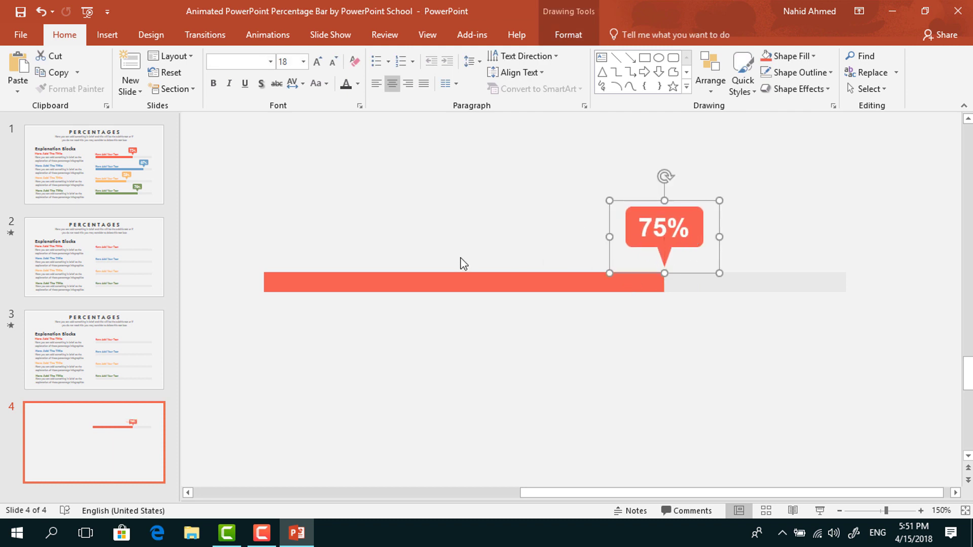
{"action": "left_click", "coordinate": [467, 280], "text": "shift"}
{"action": "key", "text": "ctrl+g"}
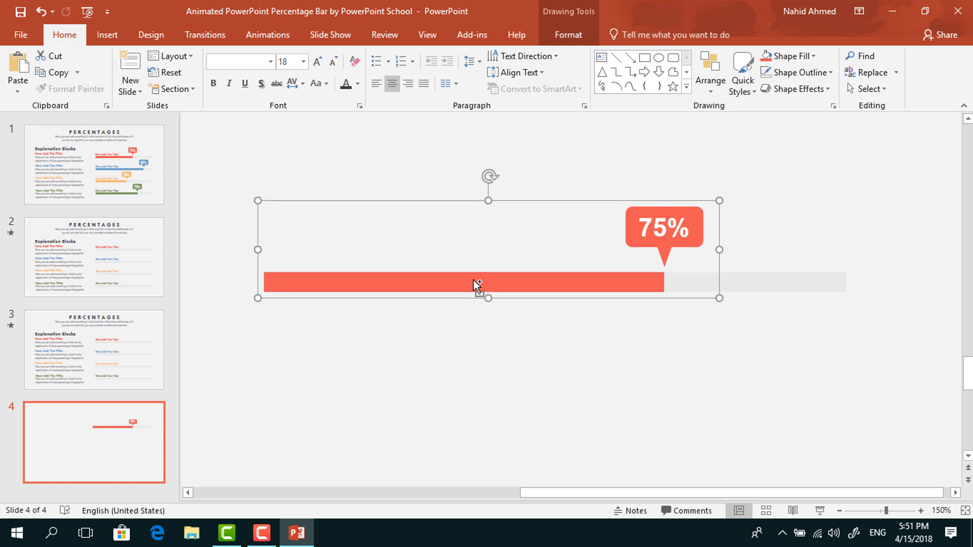
{"action": "left_click", "coordinate": [434, 161]}
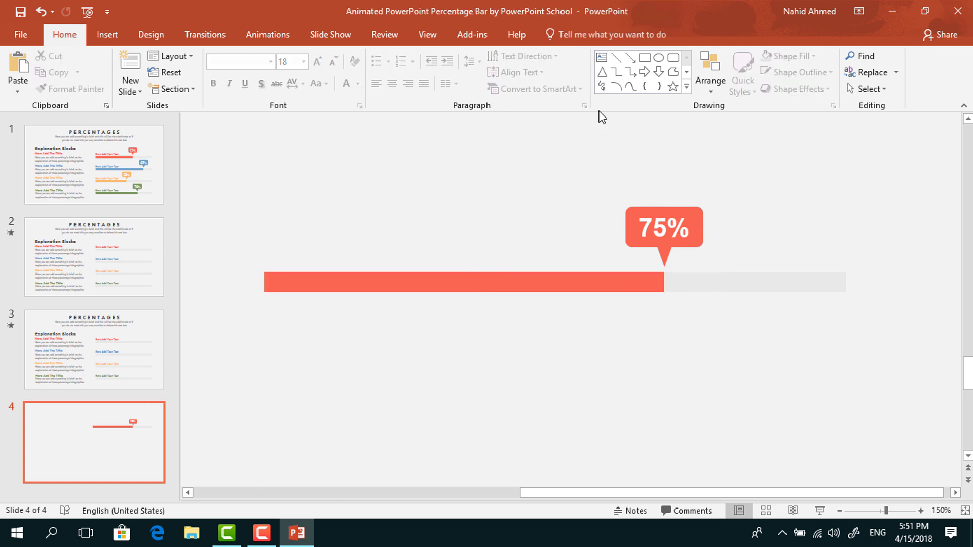
- Add a text box reading 'Here Add Your Text' in Tw Cen MT font
{"action": "left_click", "coordinate": [602, 58]}
{"action": "mouse_move", "coordinate": [265, 220]}
{"action": "left_mouse_down"}
{"action": "mouse_move", "coordinate": [417, 252]}
{"action": "mouse_move", "coordinate": [570, 257]}
{"action": "left_mouse_up"}
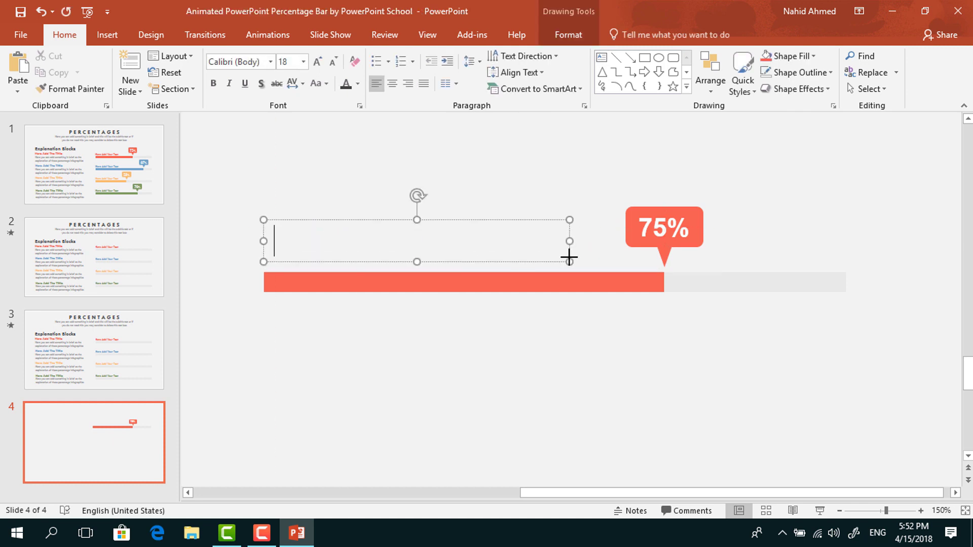
{"action": "type", "text": "Here Add Yo"}
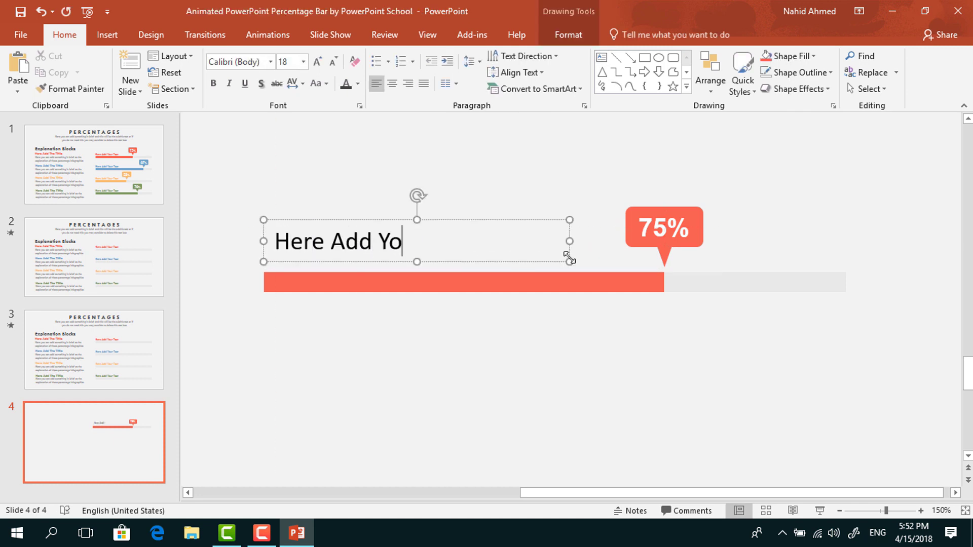
{"action": "type", "text": "ur Text"}
{"action": "key", "text": "ctrl+a"}
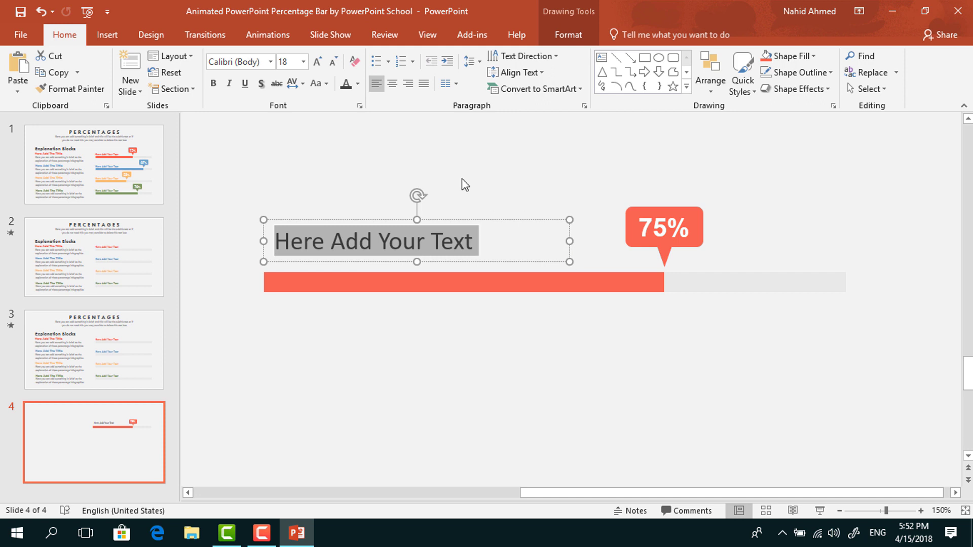
{"action": "left_click", "coordinate": [220, 62]}
{"action": "type", "text": "Tw Cen MT"}
{"action": "key", "text": "Return"}
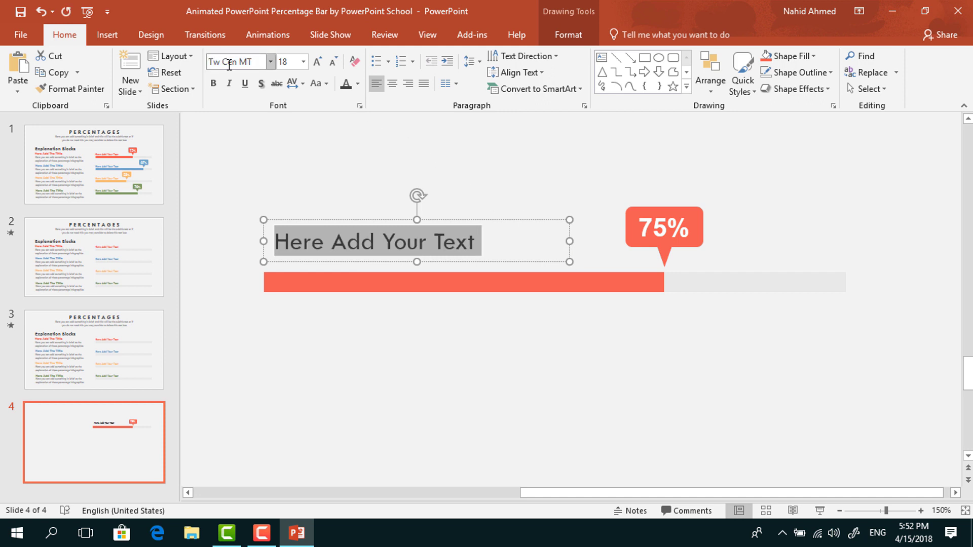
- Make the heading bold, size 20 and red, placed above the bar's left end
{"action": "left_click", "coordinate": [214, 84]}
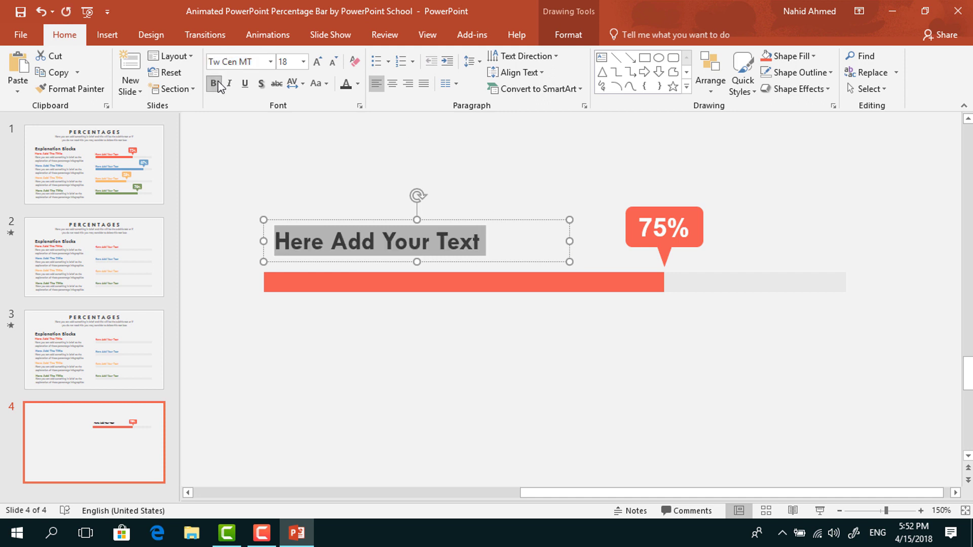
{"action": "left_click", "coordinate": [318, 61]}
{"action": "left_click", "coordinate": [357, 84]}
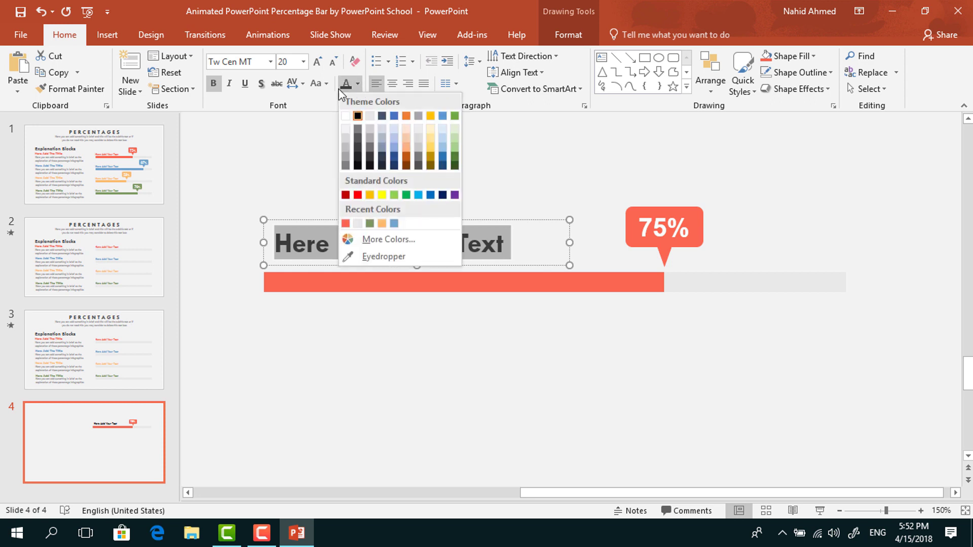
{"action": "left_click", "coordinate": [346, 224]}
{"action": "left_click_drag", "start_coordinate": [341, 220], "coordinate": [330, 229]}
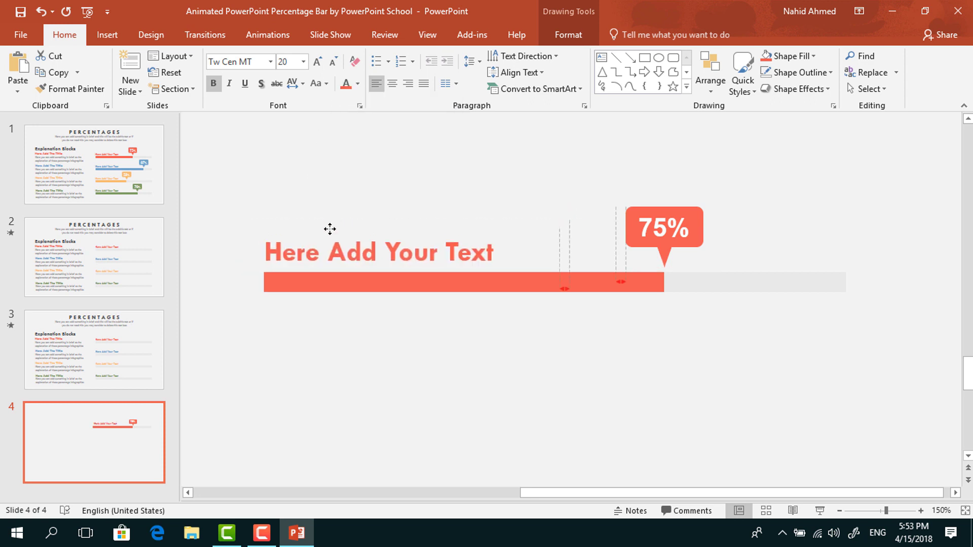
{"action": "scroll", "coordinate": [380, 282], "scroll_direction": "down", "scroll_amount": 5}
{"action": "left_click", "coordinate": [384, 283]}
- Copy the heading, bar and 75% callout set three times into four stacked sets
{"action": "left_click_drag", "start_coordinate": [506, 167], "coordinate": [880, 300]}
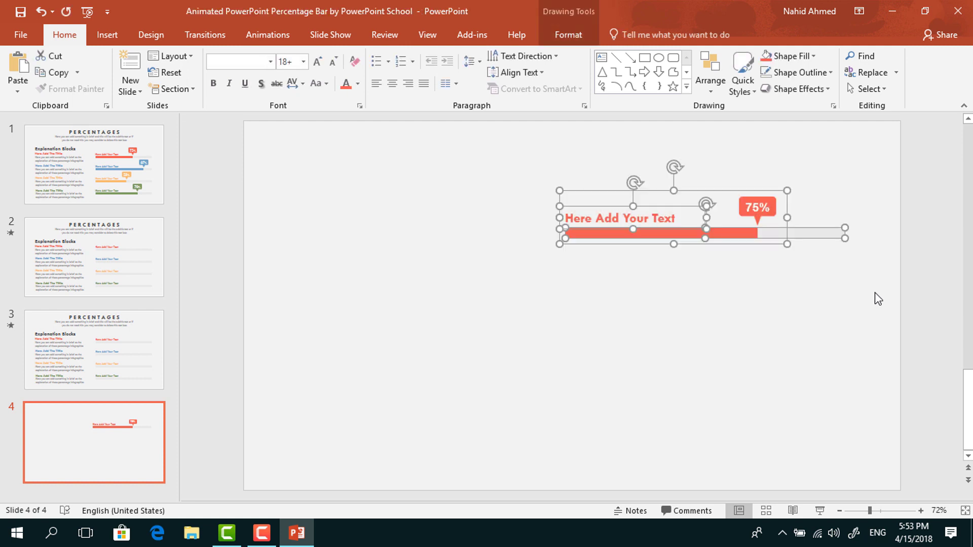
{"action": "left_click_drag", "start_coordinate": [734, 235], "coordinate": [733, 283]}
{"action": "key", "text": "ctrl+d"}
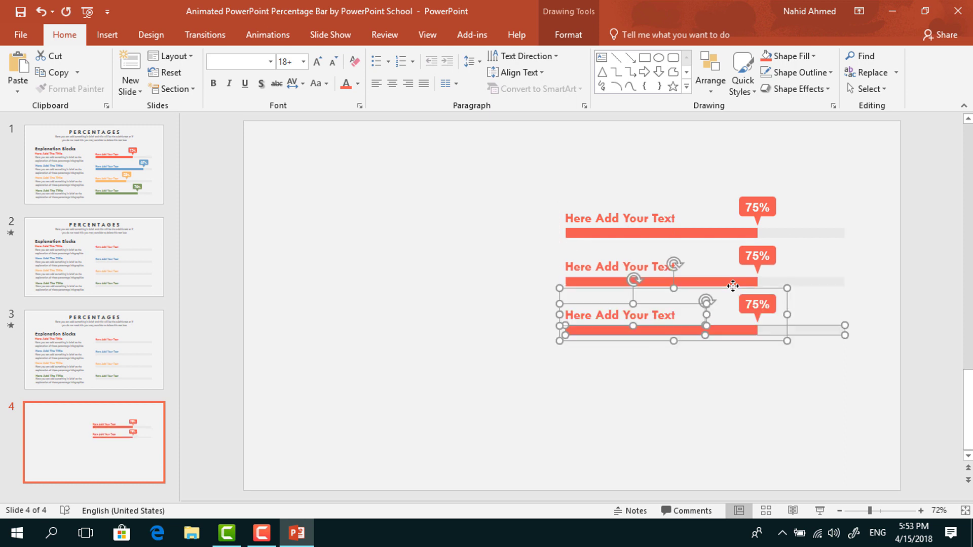
{"action": "key", "text": "ctrl+d"}
{"action": "left_click", "coordinate": [485, 304]}
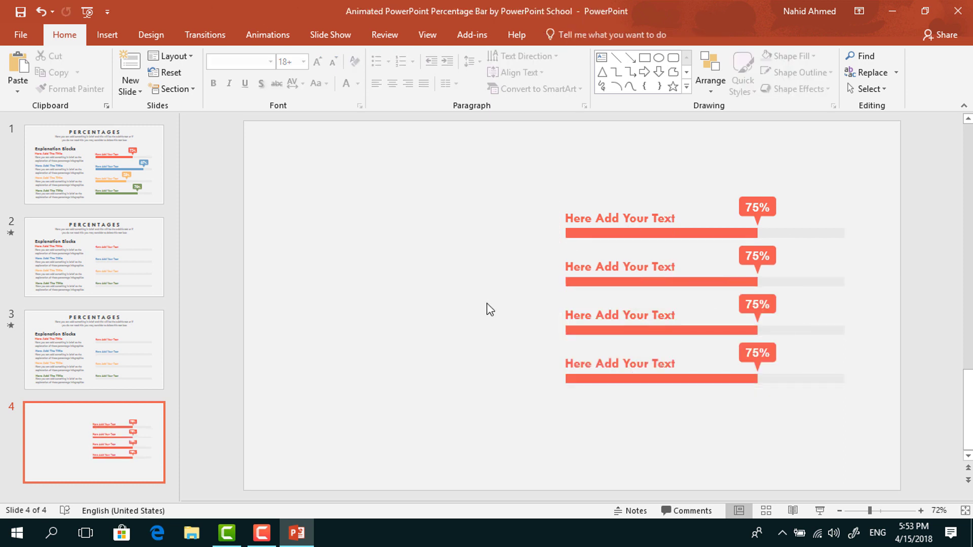
{"action": "left_click", "coordinate": [742, 281]}
{"action": "scroll", "coordinate": [763, 315], "scroll_direction": "up", "scroll_amount": 5}
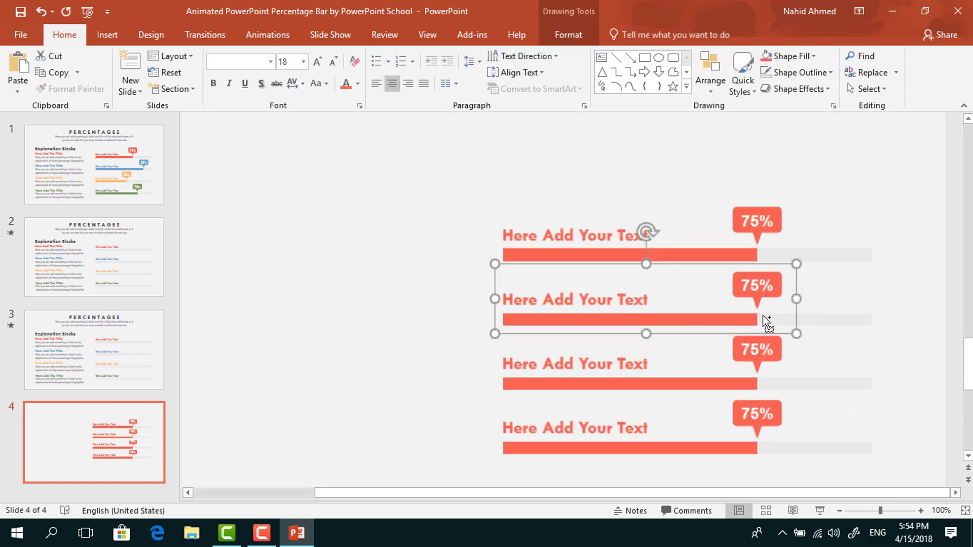
{"action": "left_click", "coordinate": [719, 249]}
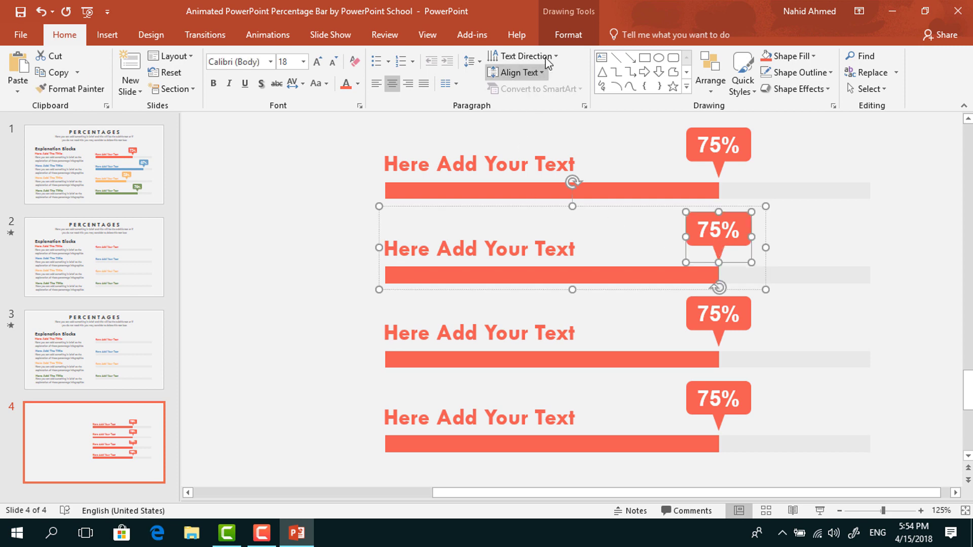
- Fill the second set's callout and bar blue
{"action": "left_click", "coordinate": [568, 35]}
{"action": "left_click", "coordinate": [365, 58]}
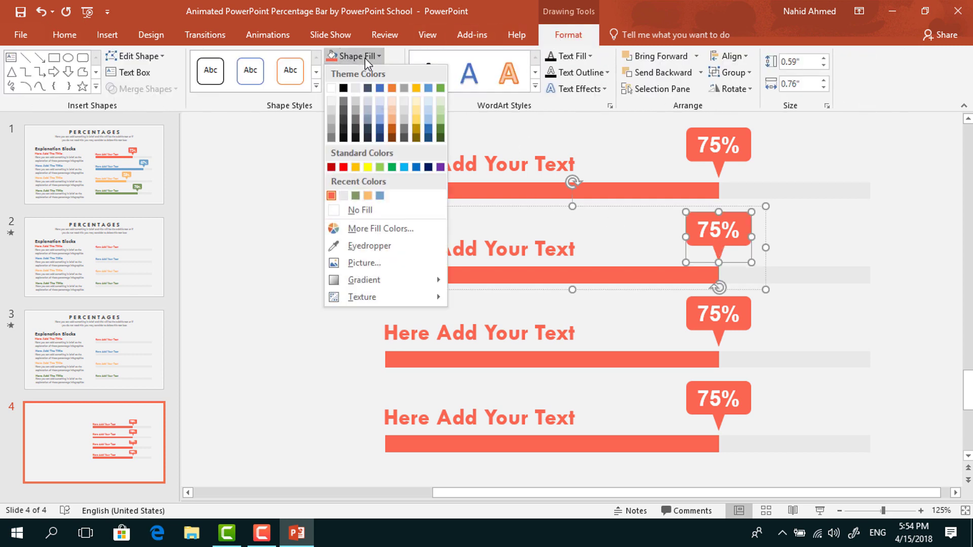
{"action": "left_click", "coordinate": [381, 196]}
{"action": "left_click", "coordinate": [417, 274]}
{"action": "left_click", "coordinate": [365, 57]}
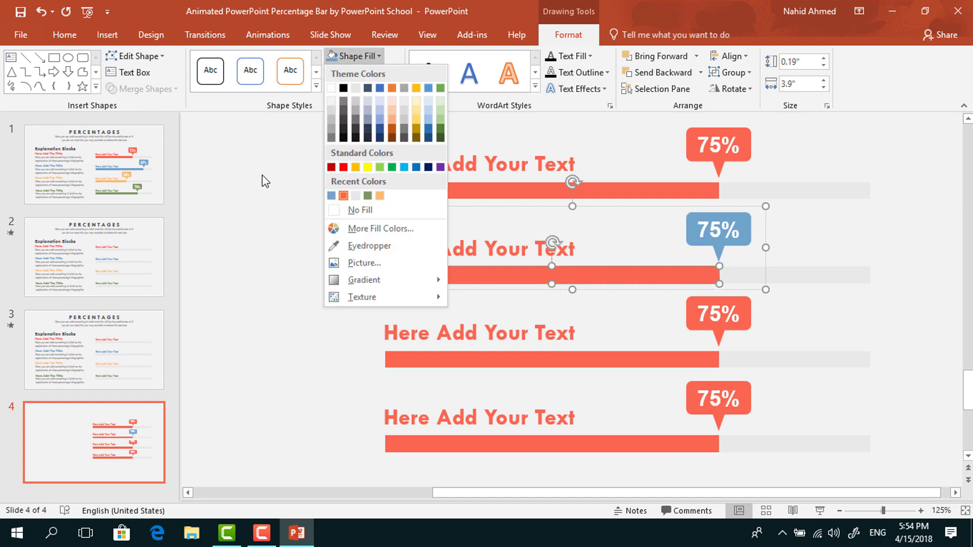
{"action": "left_click", "coordinate": [331, 196]}
- Fill the third set's callout and bar orange
{"action": "left_click", "coordinate": [720, 334]}
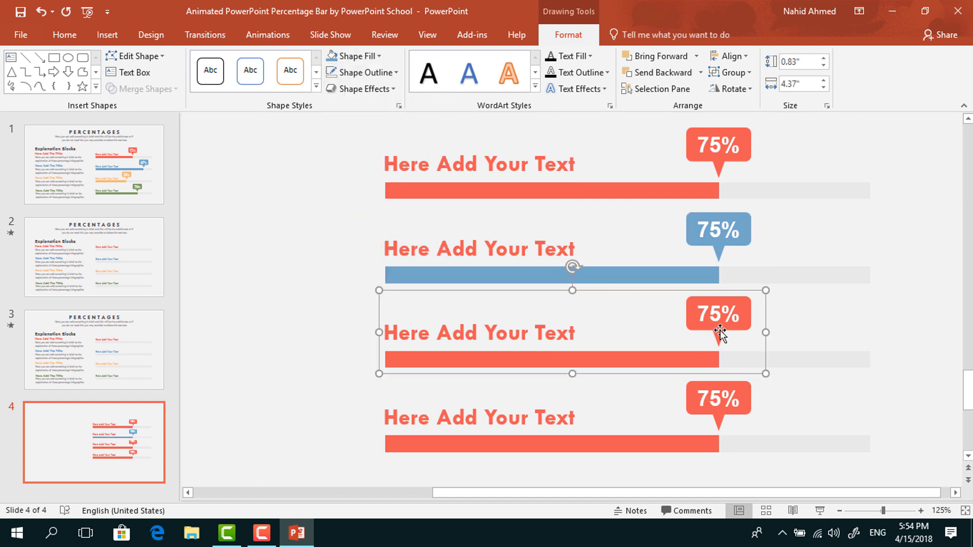
{"action": "left_click", "coordinate": [719, 339]}
{"action": "left_click", "coordinate": [354, 57]}
{"action": "left_click", "coordinate": [343, 196]}
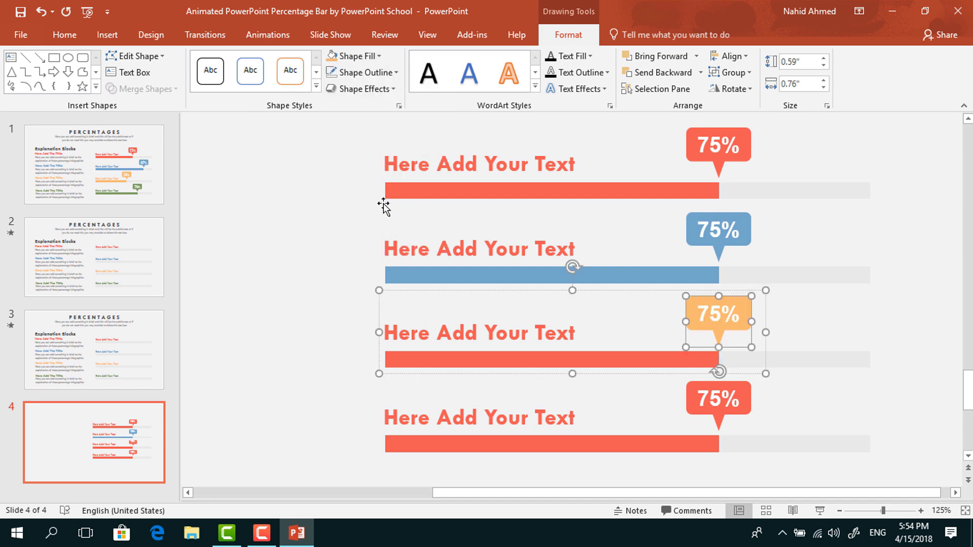
{"action": "left_click", "coordinate": [403, 360]}
{"action": "left_click", "coordinate": [355, 57]}
{"action": "left_click", "coordinate": [331, 195]}
- Fill the fourth set's callout and bar green
{"action": "left_click", "coordinate": [719, 400]}
{"action": "left_click", "coordinate": [718, 400]}
{"action": "left_click", "coordinate": [358, 55]}
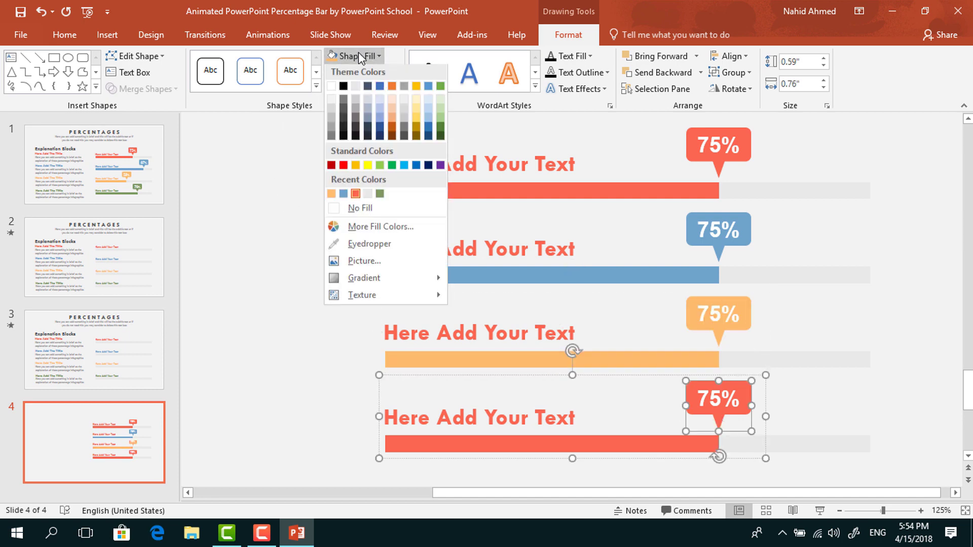
{"action": "left_click", "coordinate": [380, 196]}
{"action": "left_click", "coordinate": [402, 442]}
{"action": "left_click", "coordinate": [358, 55]}
{"action": "left_click", "coordinate": [331, 195]}
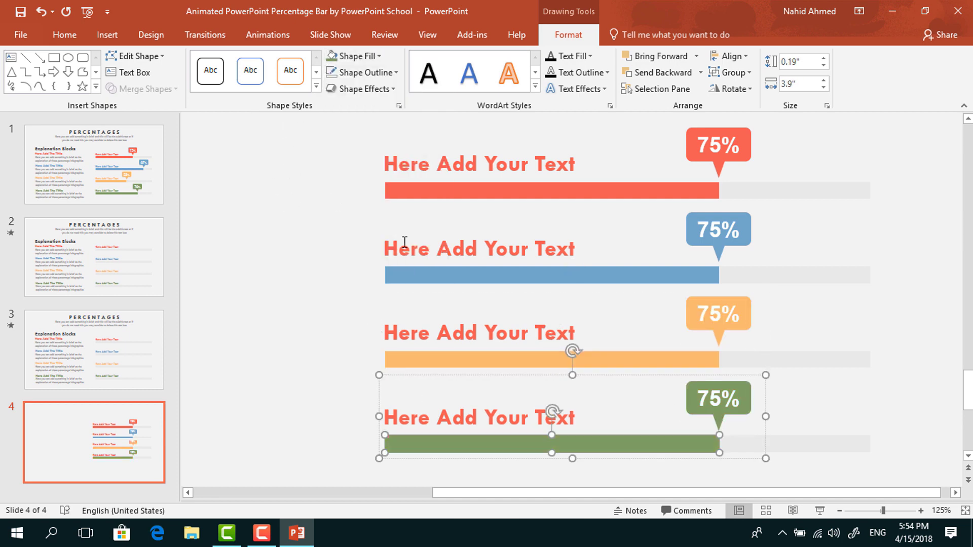
- Colour the fourth, third and second headings green, orange and blue
{"action": "left_click_drag", "start_coordinate": [578, 418], "coordinate": [355, 344]}
{"action": "left_click", "coordinate": [64, 35]}
{"action": "left_click", "coordinate": [358, 84]}
{"action": "left_click", "coordinate": [347, 220]}
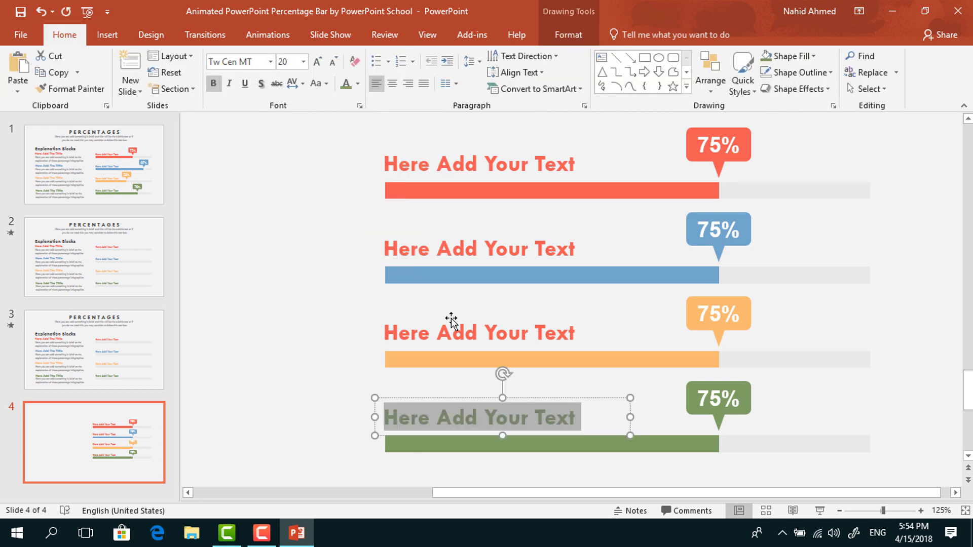
{"action": "left_click_drag", "start_coordinate": [578, 333], "coordinate": [384, 333]}
{"action": "left_click", "coordinate": [358, 84]}
{"action": "left_click", "coordinate": [358, 222]}
{"action": "left_click_drag", "start_coordinate": [578, 249], "coordinate": [384, 248]}
{"action": "left_click", "coordinate": [357, 84]}
{"action": "left_click", "coordinate": [371, 222]}
{"action": "left_click", "coordinate": [341, 221]}
{"action": "scroll", "coordinate": [343, 221], "scroll_direction": "down", "scroll_amount": 5, "text": "ctrl"}
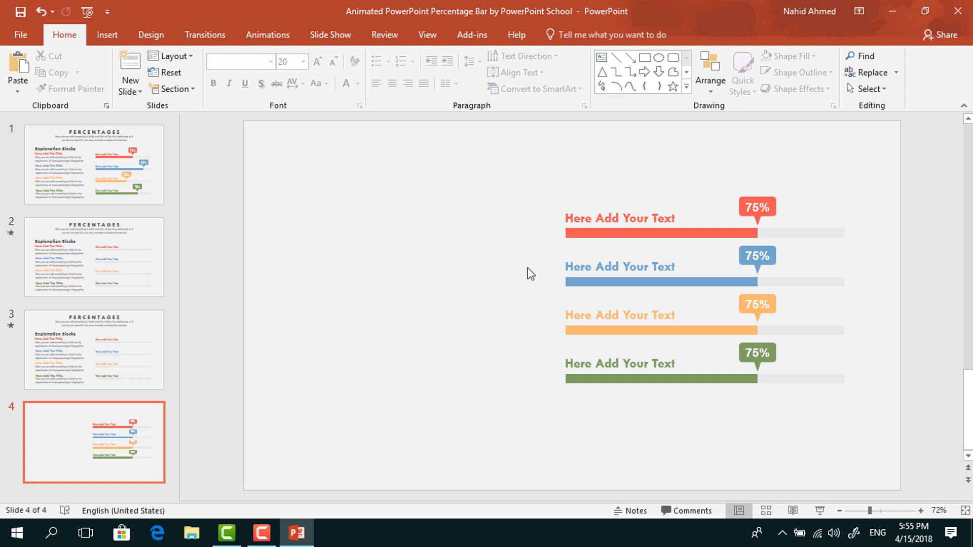
- Change the blue callout to 83% and extend the blue bar to match
{"action": "left_click_drag", "start_coordinate": [672, 281], "coordinate": [712, 284]}
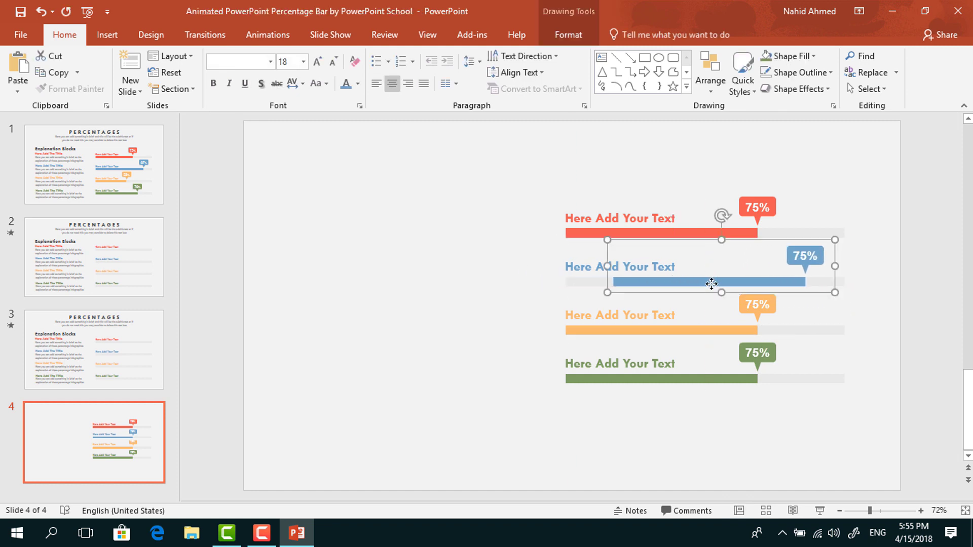
{"action": "scroll", "coordinate": [712, 284], "scroll_direction": "up", "scroll_amount": 8, "text": "ctrl"}
{"action": "scroll", "coordinate": [658, 305], "scroll_direction": "down", "scroll_amount": 1}
{"action": "left_click_drag", "start_coordinate": [755, 245], "coordinate": [732, 246]}
{"action": "type", "text": "83"}
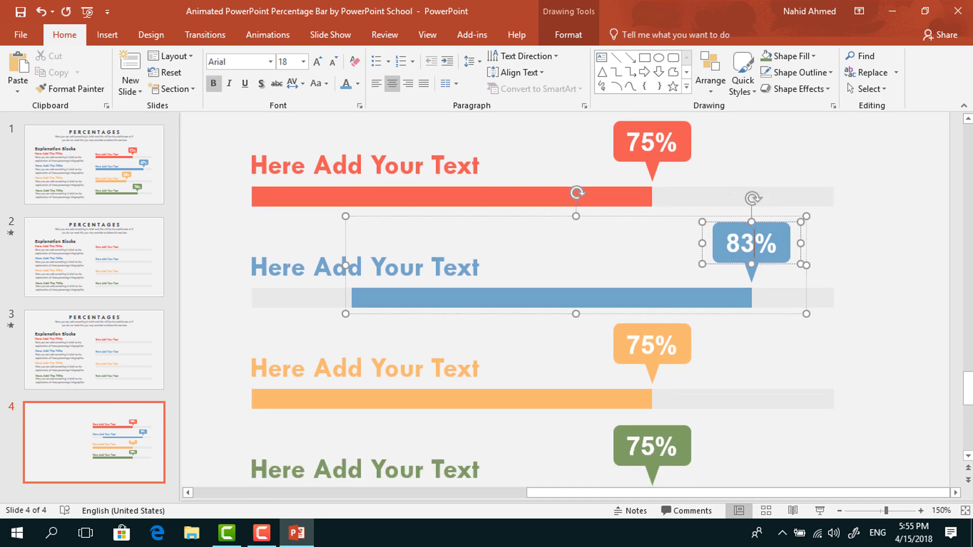
{"action": "left_click", "coordinate": [470, 298]}
{"action": "left_click_drag", "start_coordinate": [345, 298], "coordinate": [253, 318]}
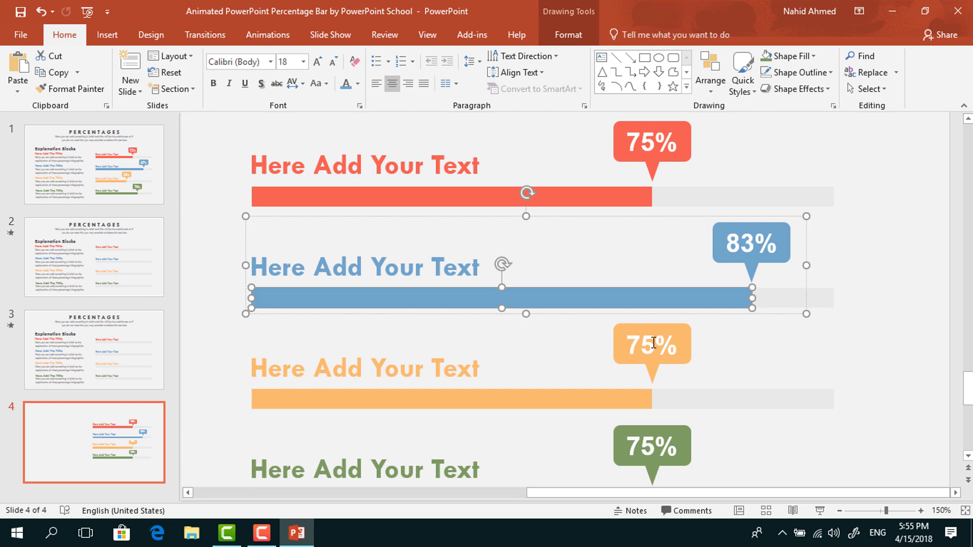
- Change the orange callout to 53% and shorten the orange bar to fit
{"action": "left_click_drag", "start_coordinate": [654, 343], "coordinate": [630, 343]}
{"action": "type", "text": "53"}
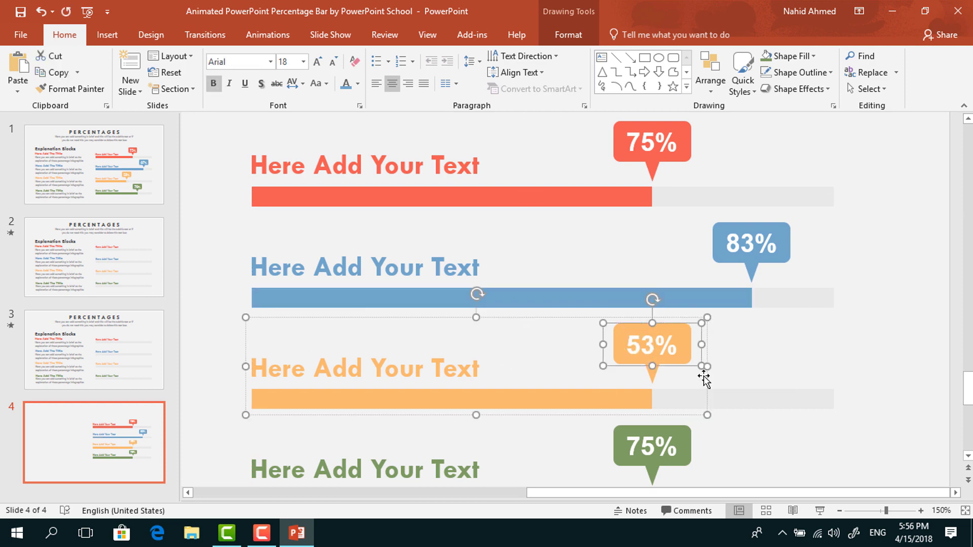
{"action": "left_click_drag", "start_coordinate": [702, 374], "coordinate": [617, 373]}
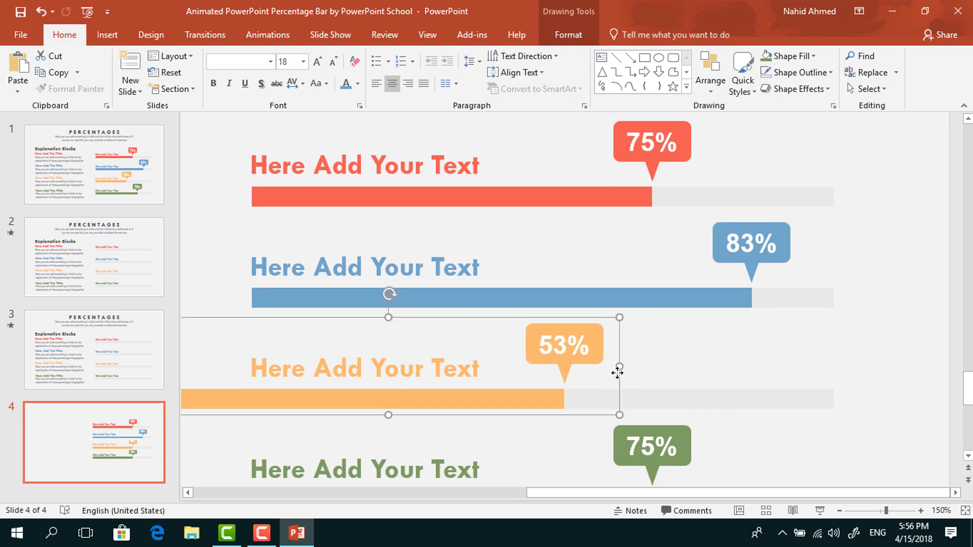
{"action": "scroll", "coordinate": [282, 406], "scroll_direction": "down", "scroll_amount": 2}
{"action": "scroll", "coordinate": [283, 406], "scroll_direction": "left", "scroll_amount": 4}
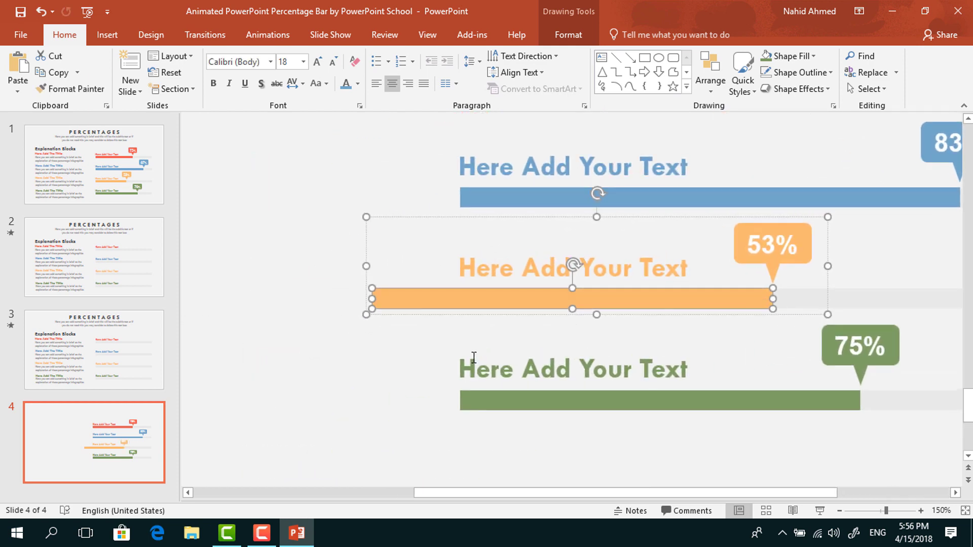
{"action": "left_click_drag", "start_coordinate": [374, 298], "coordinate": [460, 299]}
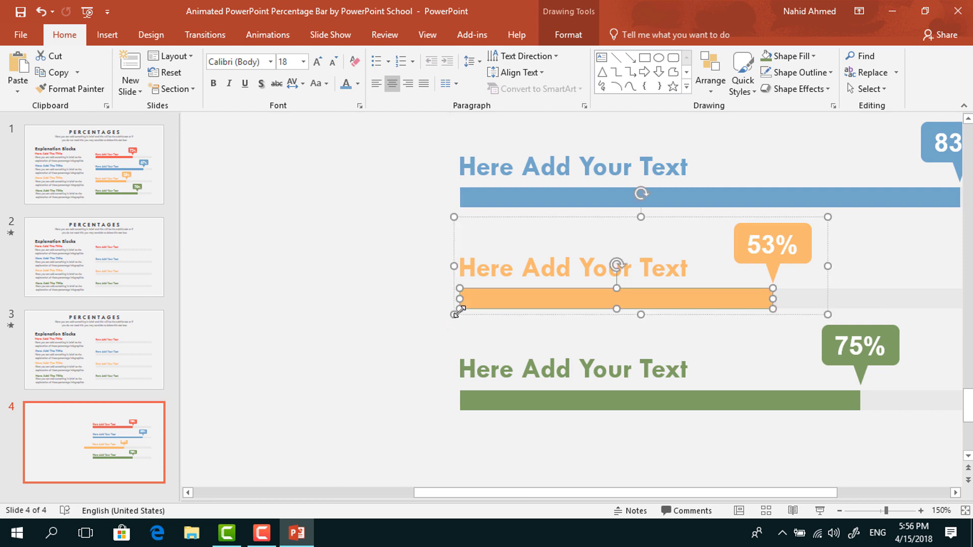
- Change the green callout to 69% and lengthen the green bar to match
{"action": "left_click", "coordinate": [659, 404]}
{"action": "scroll", "coordinate": [774, 444], "scroll_direction": "up", "scroll_amount": 2, "text": "ctrl"}
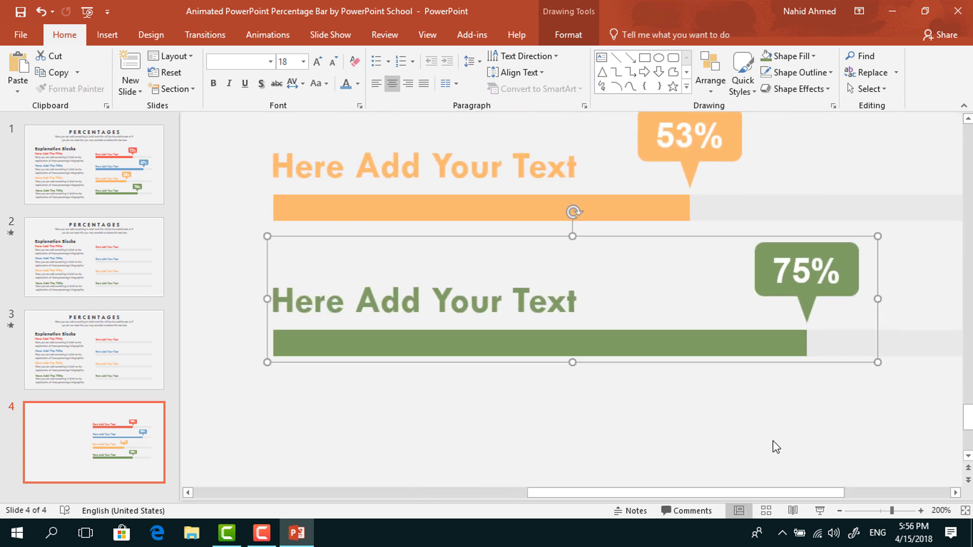
{"action": "left_click_drag", "start_coordinate": [402, 385], "coordinate": [514, 375]}
{"action": "double_click", "coordinate": [863, 313]}
{"action": "type", "text": "69"}
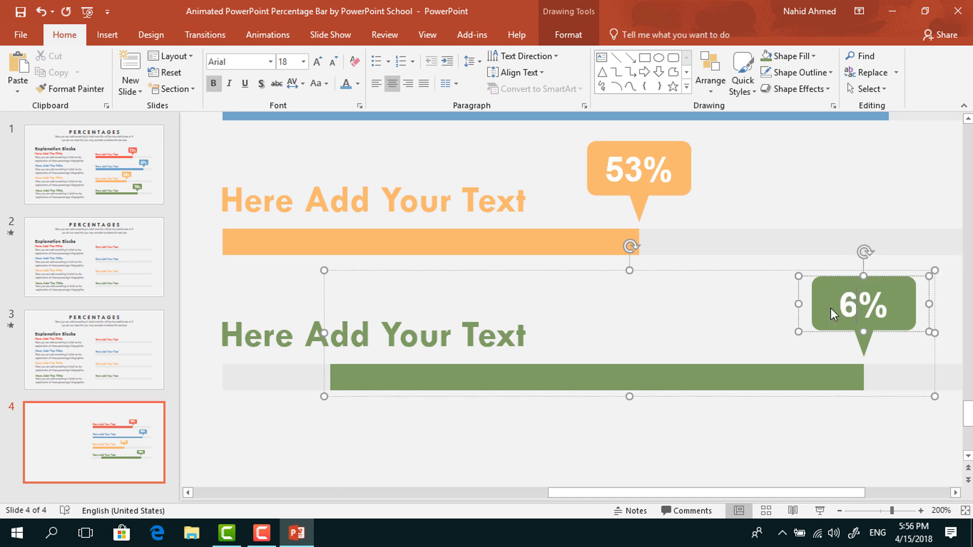
{"action": "left_click", "coordinate": [509, 380]}
{"action": "left_click_drag", "start_coordinate": [327, 375], "coordinate": [223, 400]}
{"action": "left_click", "coordinate": [287, 445]}
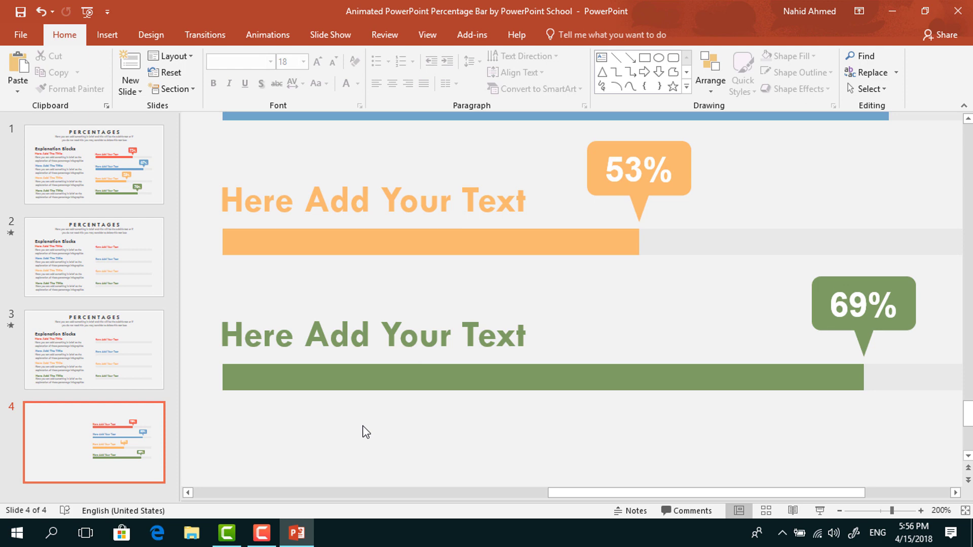
{"action": "scroll", "coordinate": [366, 432], "scroll_direction": "down", "scroll_amount": 10}
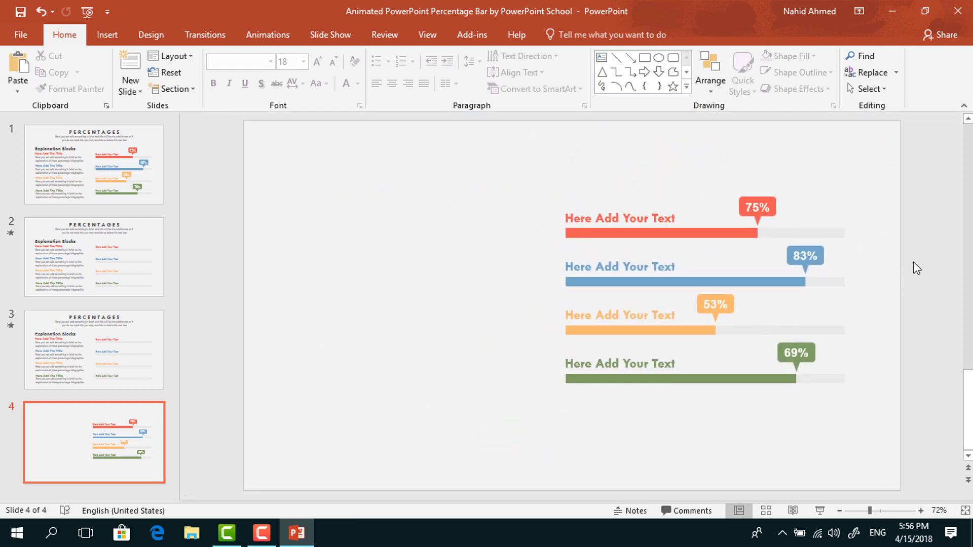
- Move all four percentage bar groups lower on the slide
{"action": "left_click_drag", "start_coordinate": [932, 161], "coordinate": [490, 437]}
{"action": "left_click_drag", "start_coordinate": [581, 381], "coordinate": [589, 417]}
{"action": "left_click", "coordinate": [500, 424]}
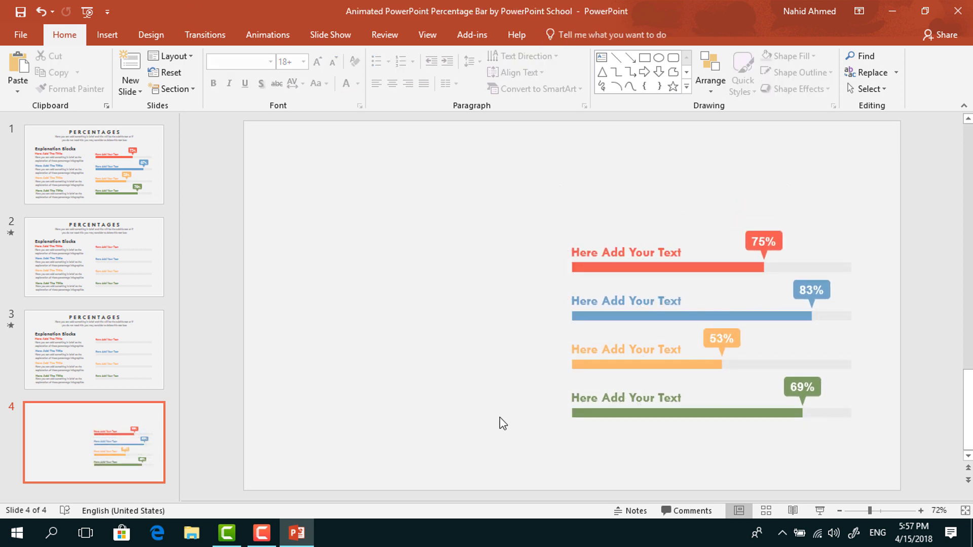
- Shift the red 75%, blue 83%, orange 53% and green 69% bar groups left of their labels
{"action": "left_click_drag", "start_coordinate": [743, 268], "coordinate": [531, 271]}
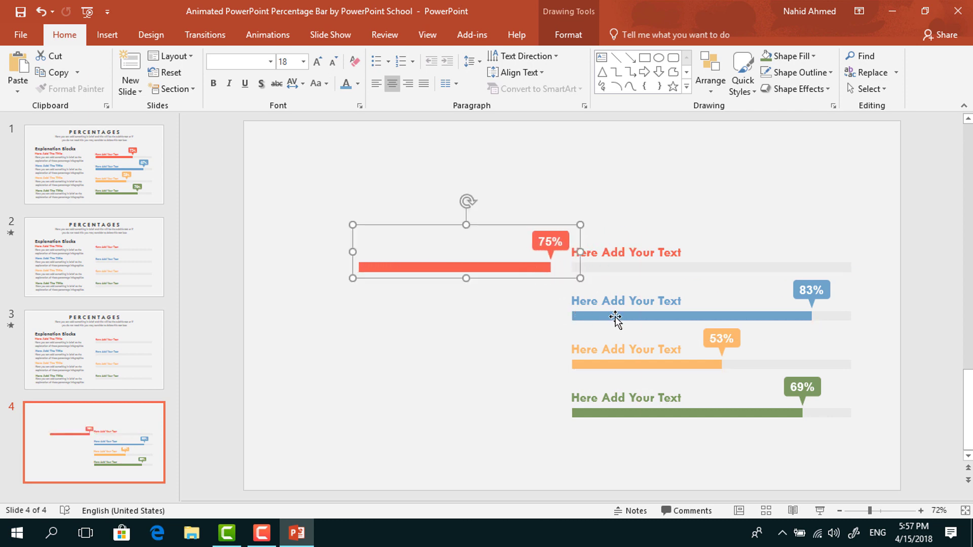
{"action": "left_click_drag", "start_coordinate": [625, 319], "coordinate": [363, 341]}
{"action": "left_click_drag", "start_coordinate": [630, 365], "coordinate": [456, 374]}
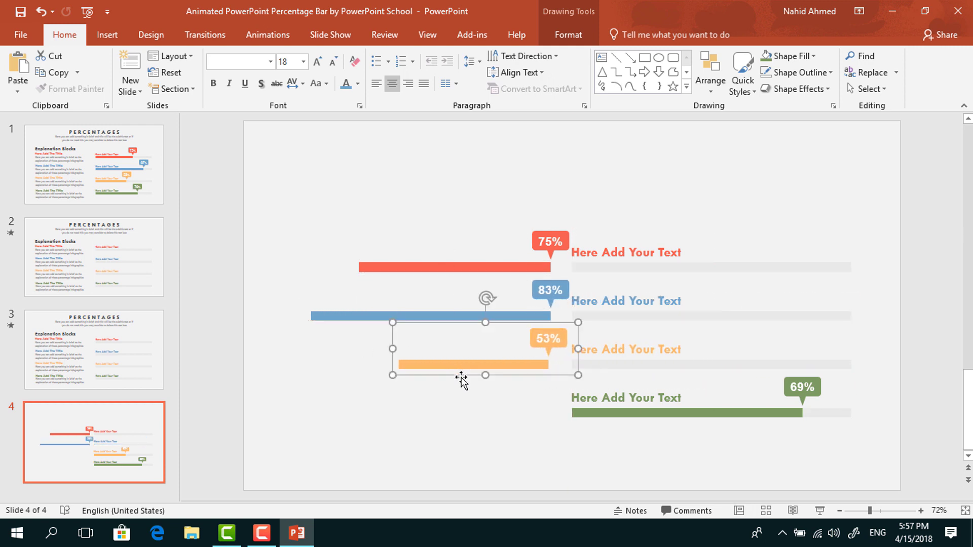
{"action": "left_click", "coordinate": [620, 412]}
{"action": "left_click_drag", "start_coordinate": [621, 411], "coordinate": [366, 405]}
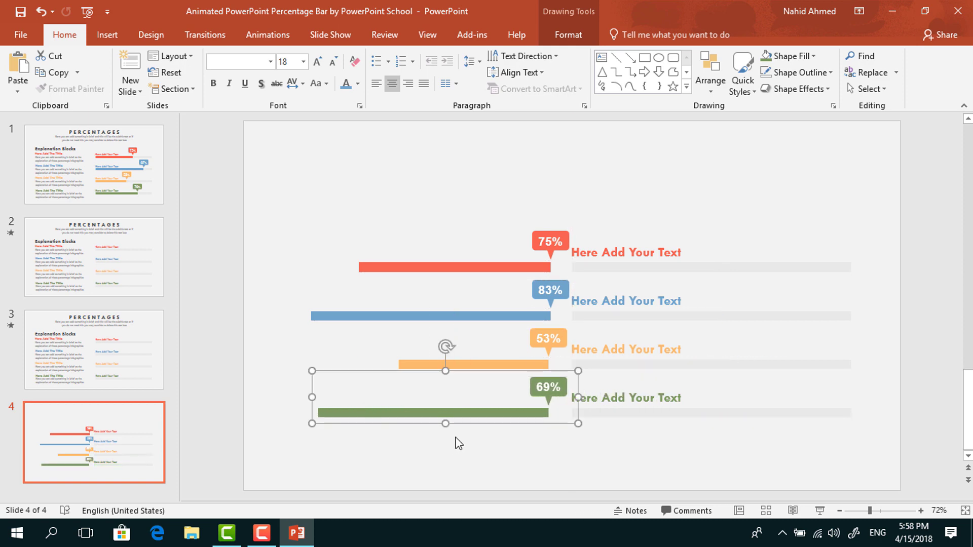
{"action": "left_click", "coordinate": [518, 451]}
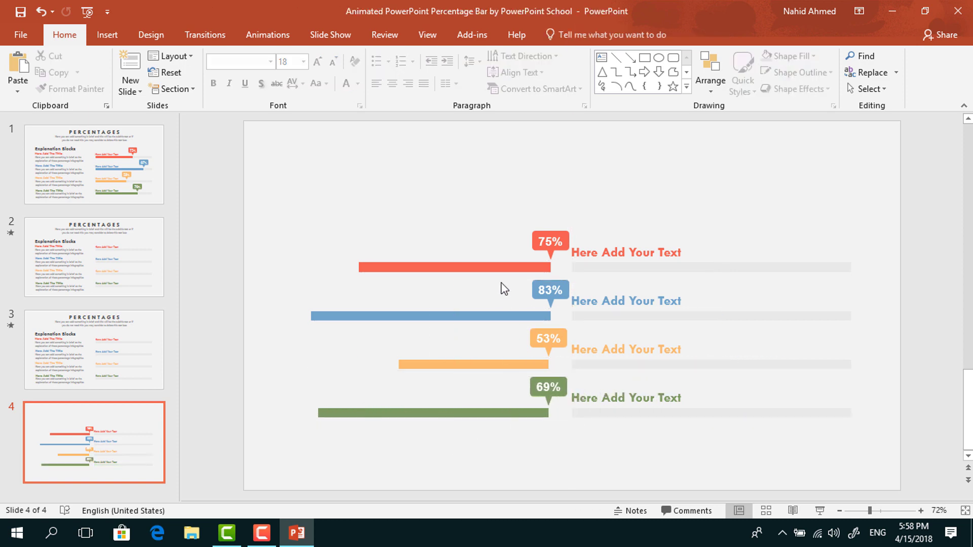
{"action": "left_click", "coordinate": [490, 268]}
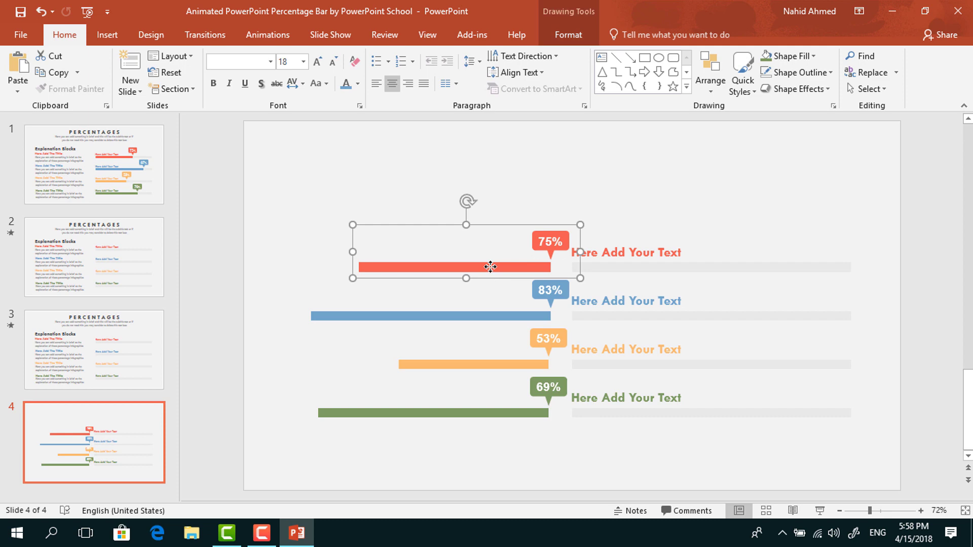
- Add a rightward Lines motion path to the red 75% bar group
{"action": "left_click", "coordinate": [267, 34]}
{"action": "left_click", "coordinate": [597, 91]}
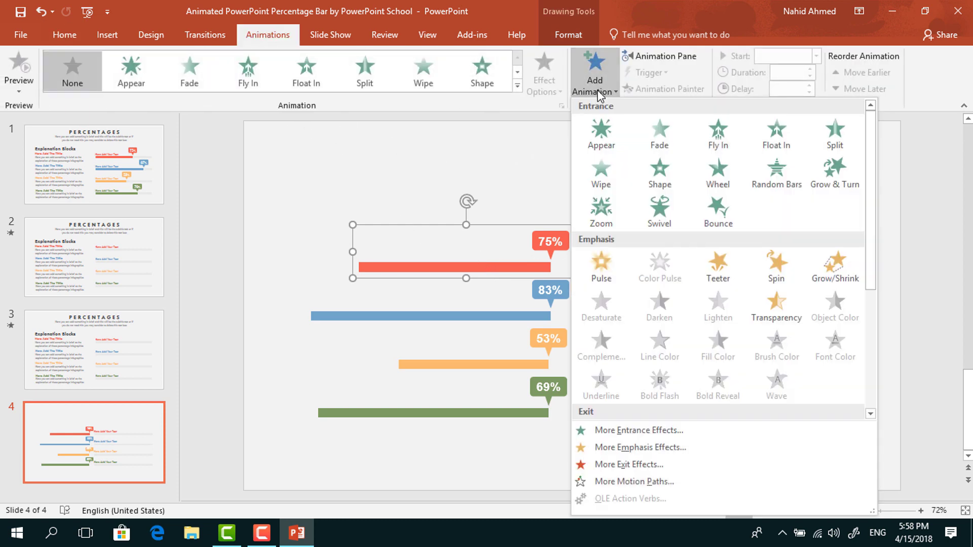
{"action": "scroll", "coordinate": [656, 279], "scroll_direction": "down", "scroll_amount": 5}
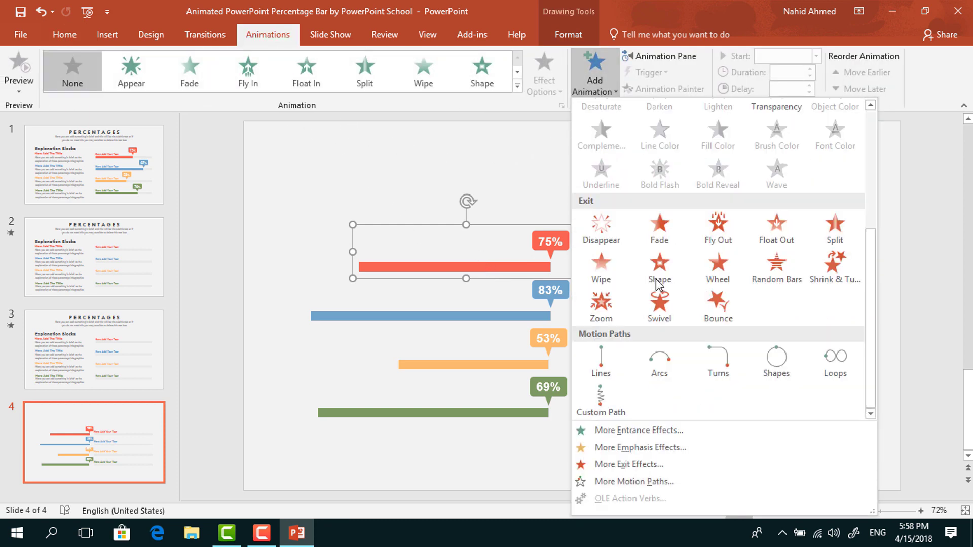
{"action": "left_click", "coordinate": [611, 376]}
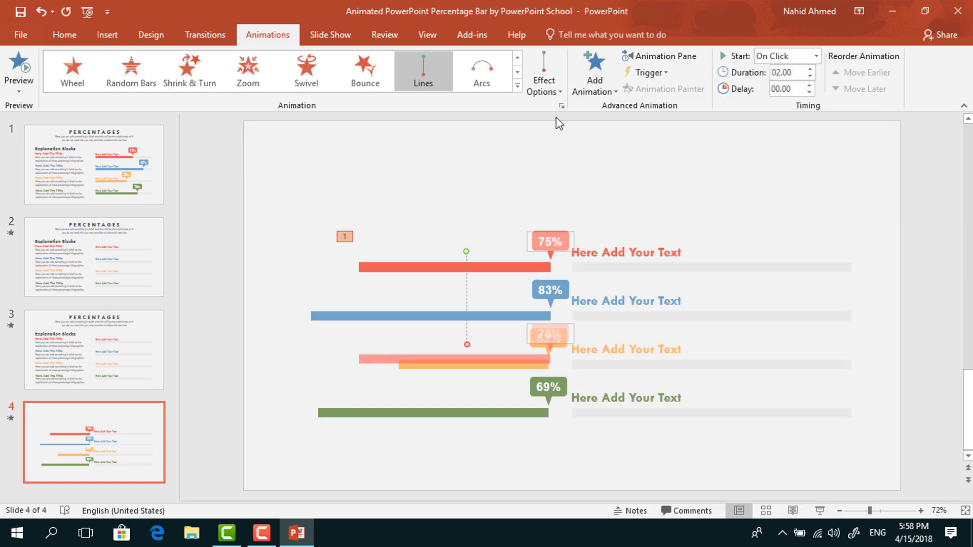
{"action": "left_click", "coordinate": [548, 86]}
{"action": "left_click", "coordinate": [563, 203]}
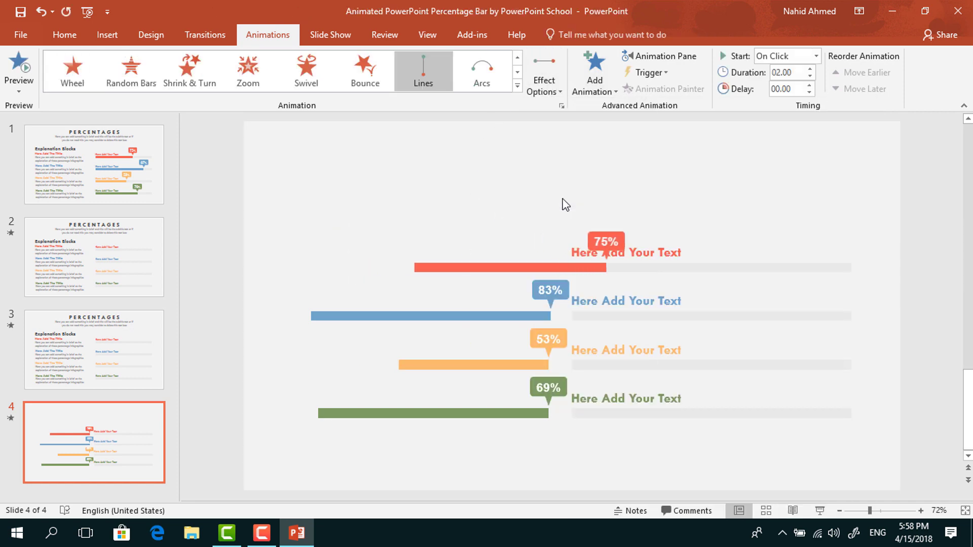
- Drag the red bar's path end farther right and set the duration to 01.00
{"action": "left_click", "coordinate": [629, 252]}
{"action": "scroll", "coordinate": [629, 252], "scroll_direction": "up", "scroll_amount": 5}
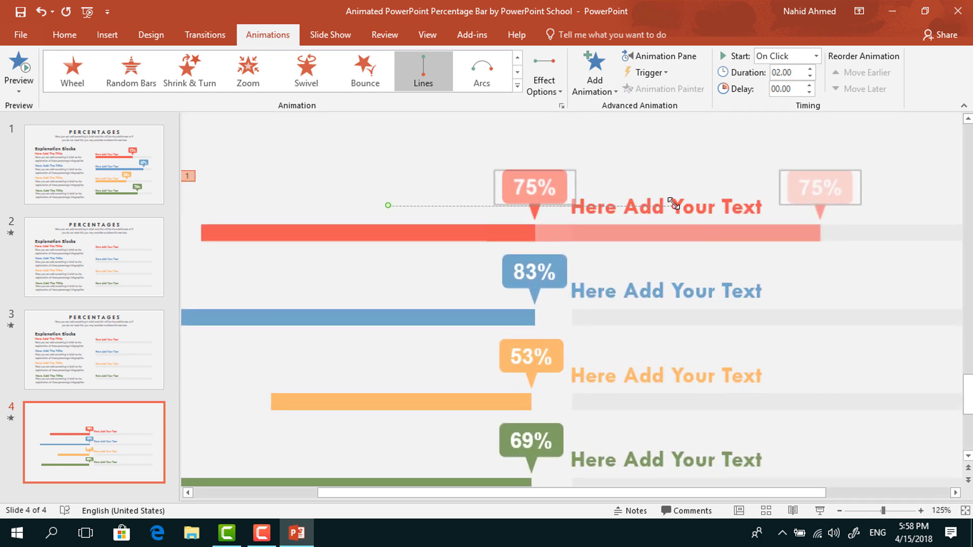
{"action": "left_click_drag", "start_coordinate": [688, 208], "coordinate": [760, 214]}
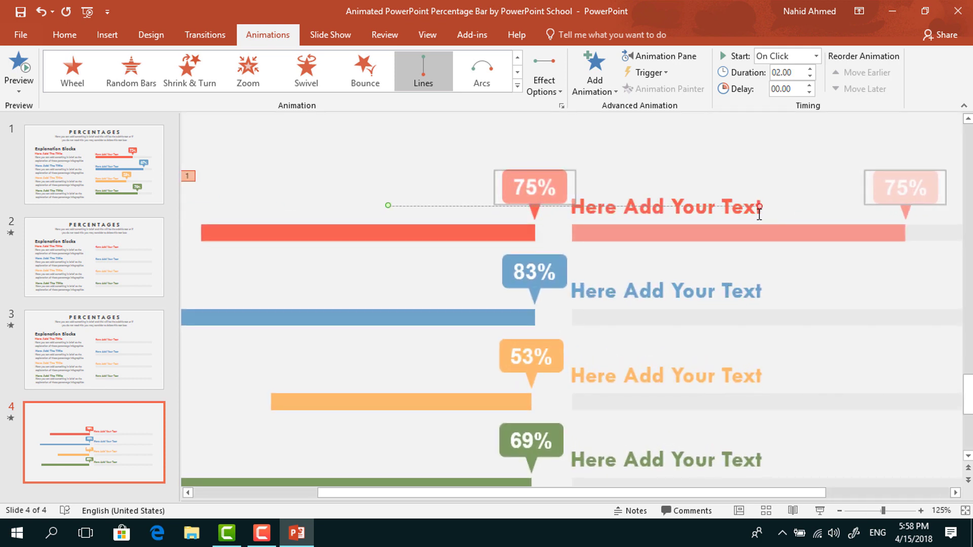
{"action": "left_click", "coordinate": [810, 77]}
{"action": "left_click", "coordinate": [811, 77]}
{"action": "left_click", "coordinate": [811, 77]}
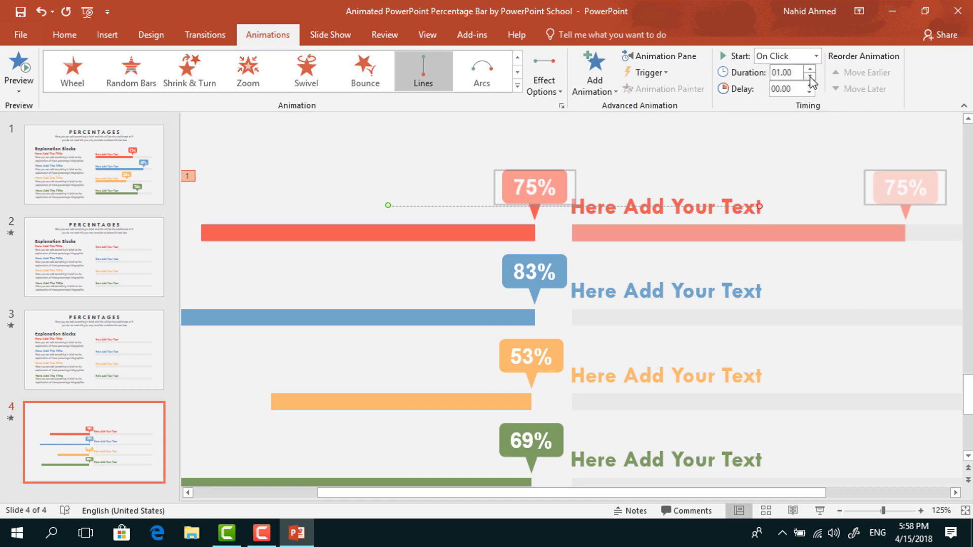
- Give the Group 58 motion a one-second smooth end in its effect settings
{"action": "left_click", "coordinate": [660, 55]}
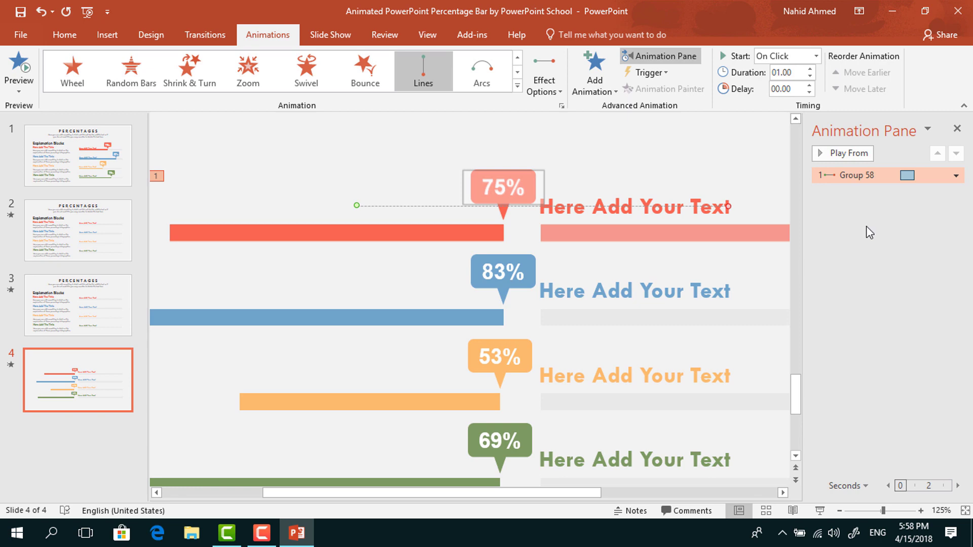
{"action": "scroll", "coordinate": [643, 314], "scroll_direction": "down", "scroll_amount": 2}
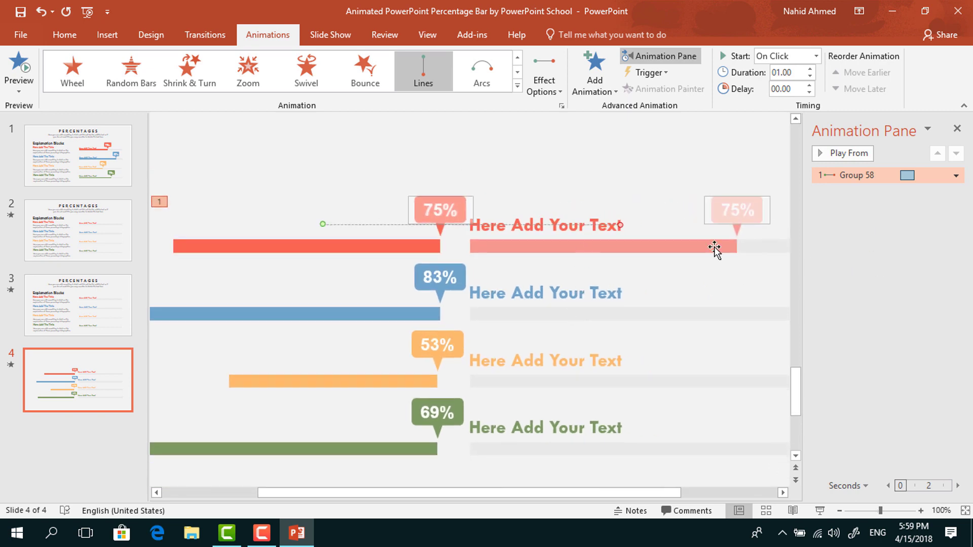
{"action": "left_click", "coordinate": [958, 178]}
{"action": "left_click", "coordinate": [915, 242]}
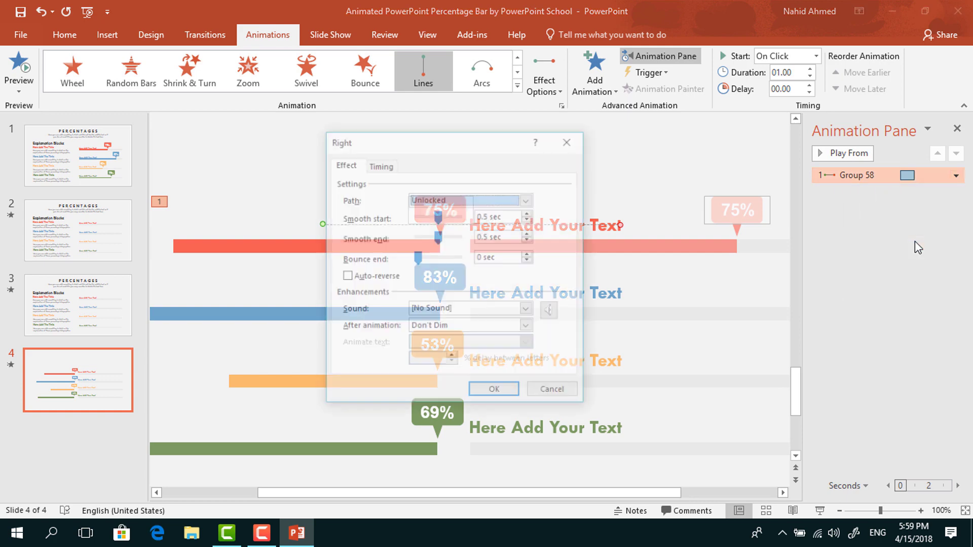
{"action": "left_click_drag", "start_coordinate": [440, 242], "coordinate": [462, 237]}
{"action": "left_click", "coordinate": [496, 393]}
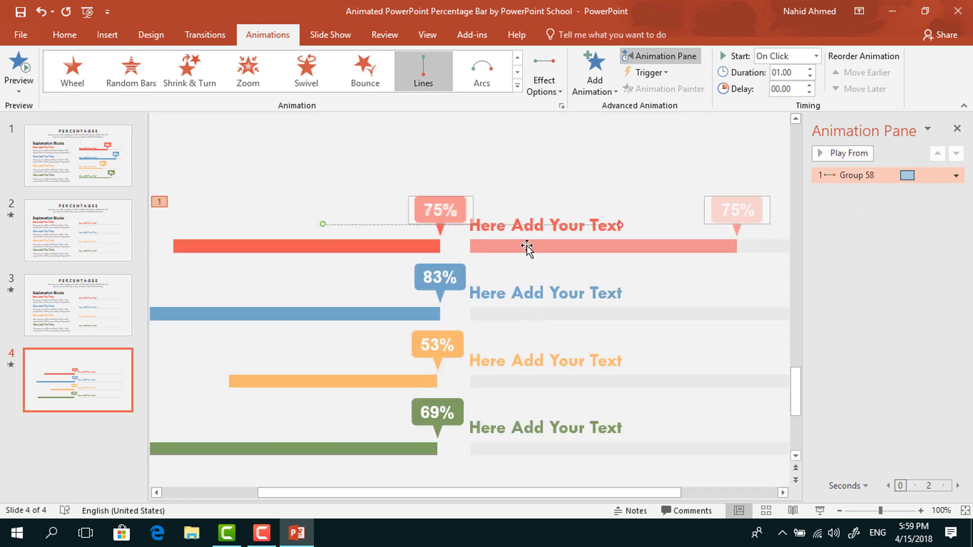
{"action": "left_click", "coordinate": [540, 215]}
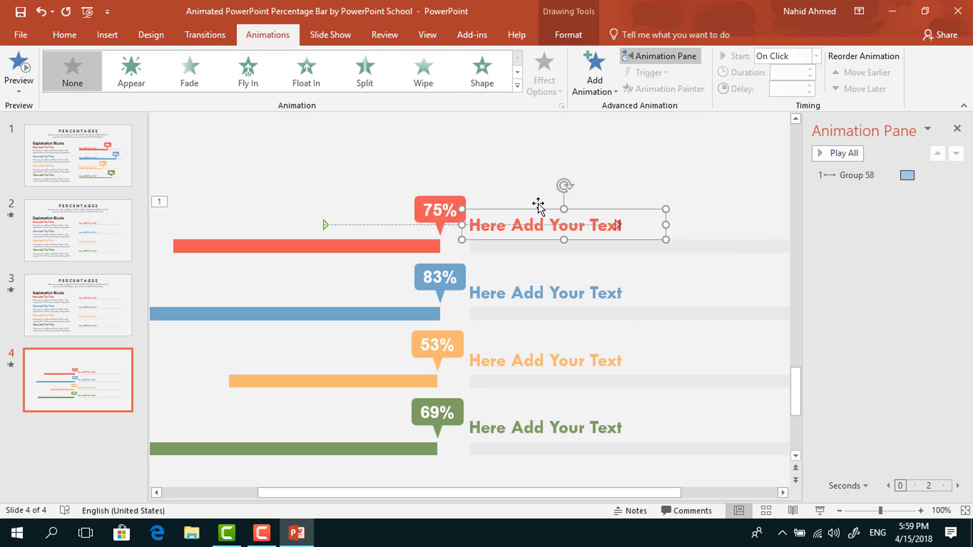
- Add a Fade to the red bar's label, starting After Previous with a 00.25 duration
{"action": "left_click", "coordinate": [594, 86]}
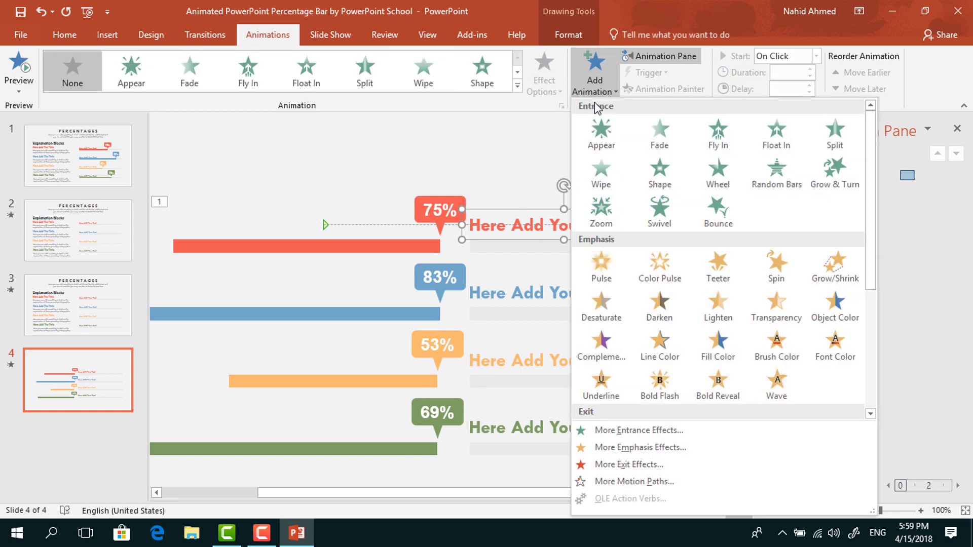
{"action": "left_click", "coordinate": [649, 147]}
{"action": "left_click", "coordinate": [817, 57]}
{"action": "left_click", "coordinate": [804, 100]}
{"action": "left_click", "coordinate": [811, 76]}
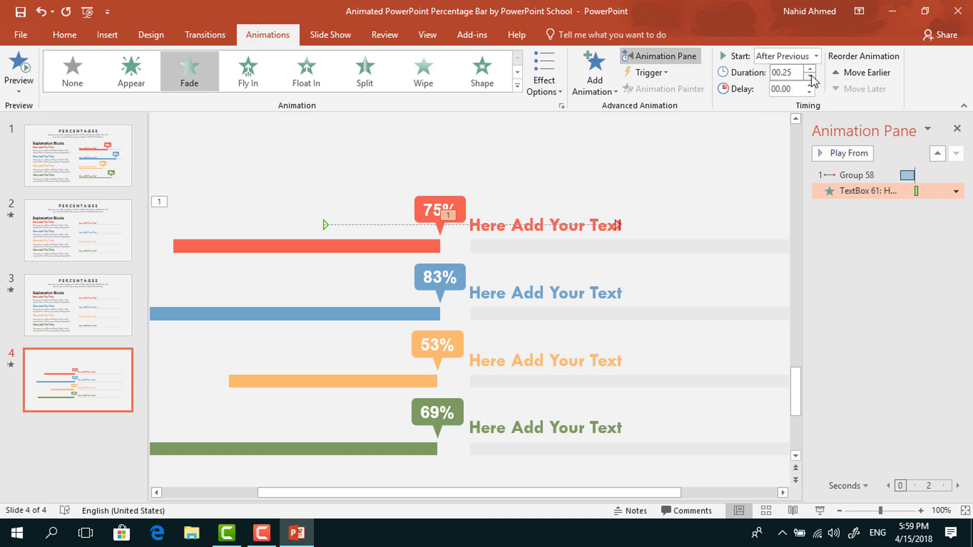
{"action": "left_click", "coordinate": [430, 310]}
{"action": "scroll", "coordinate": [537, 175], "scroll_direction": "down", "scroll_amount": 3}
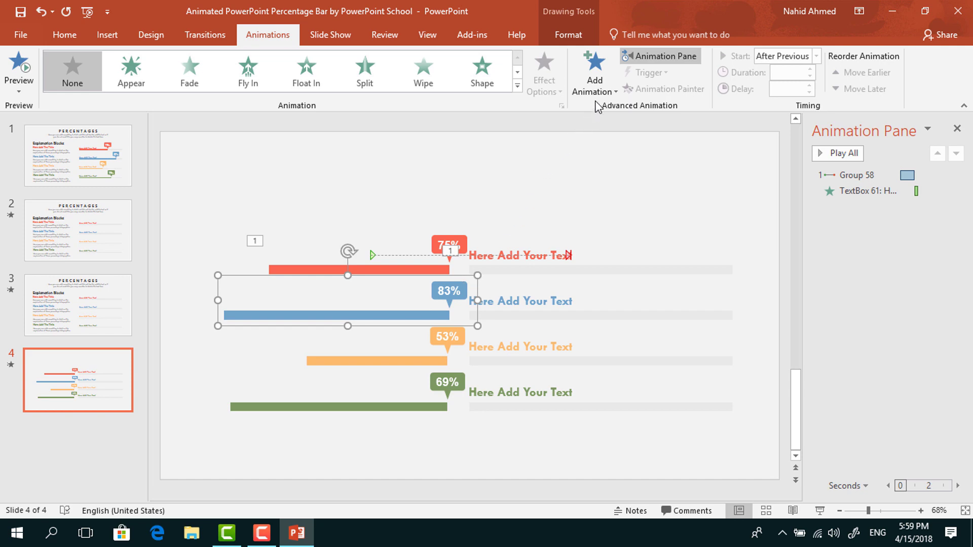
- Add a rightward Lines motion path to the blue 83% bar and extend it farther right
{"action": "left_click", "coordinate": [596, 89]}
{"action": "scroll", "coordinate": [647, 319], "scroll_direction": "down", "scroll_amount": 5}
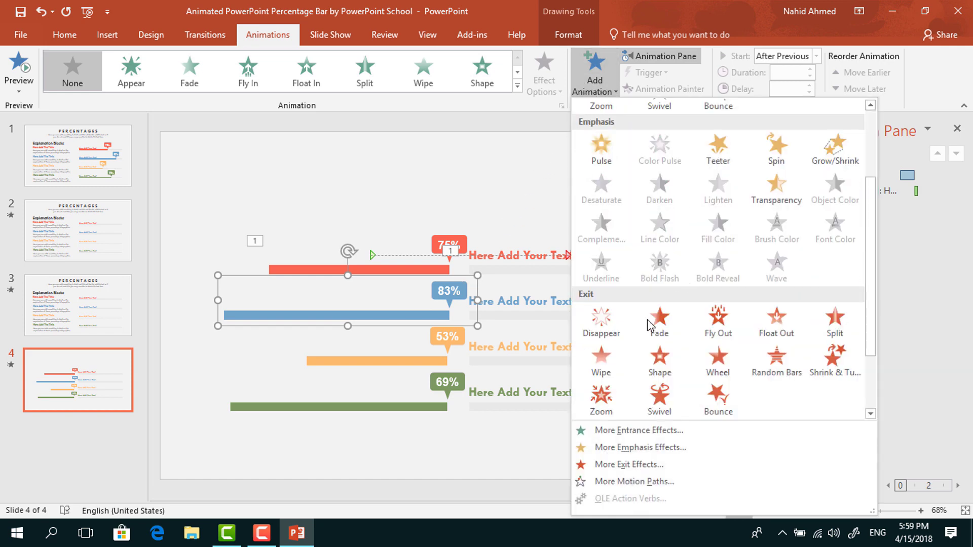
{"action": "left_click", "coordinate": [603, 379]}
{"action": "left_click", "coordinate": [546, 84]}
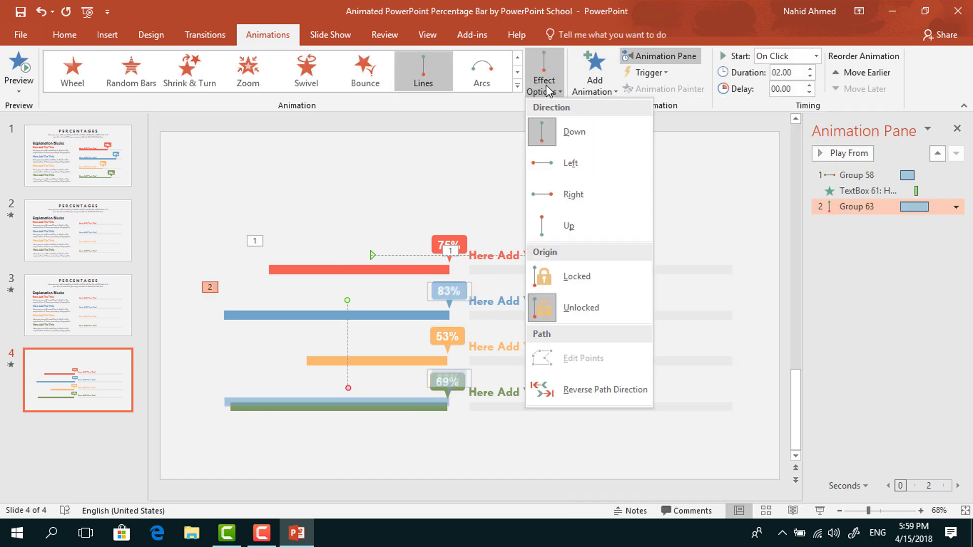
{"action": "left_click", "coordinate": [574, 194]}
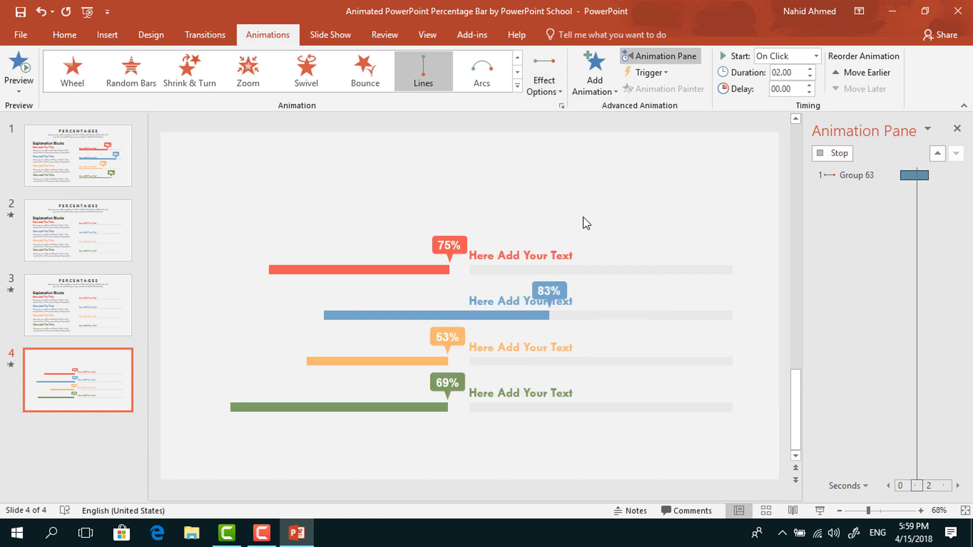
{"action": "left_click", "coordinate": [501, 302]}
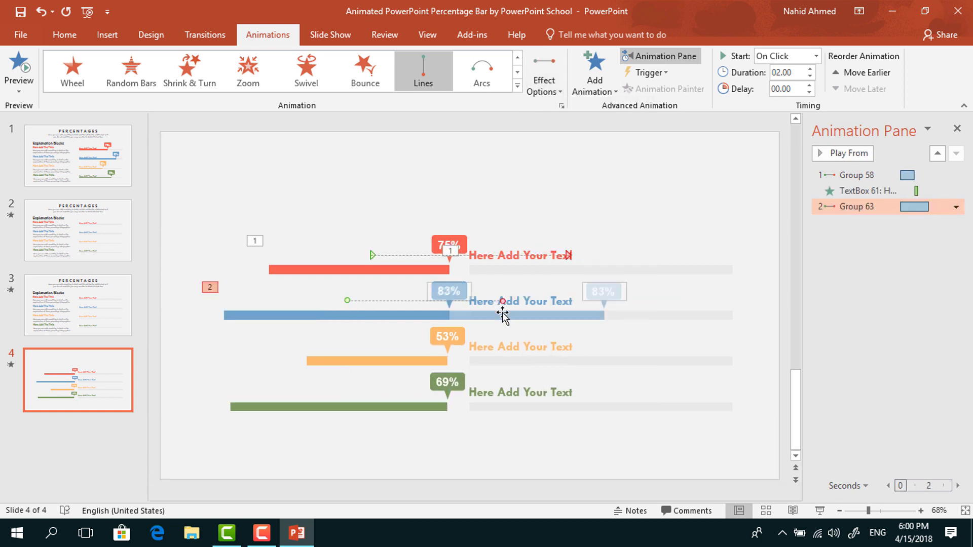
{"action": "left_click_drag", "start_coordinate": [502, 302], "coordinate": [593, 302]}
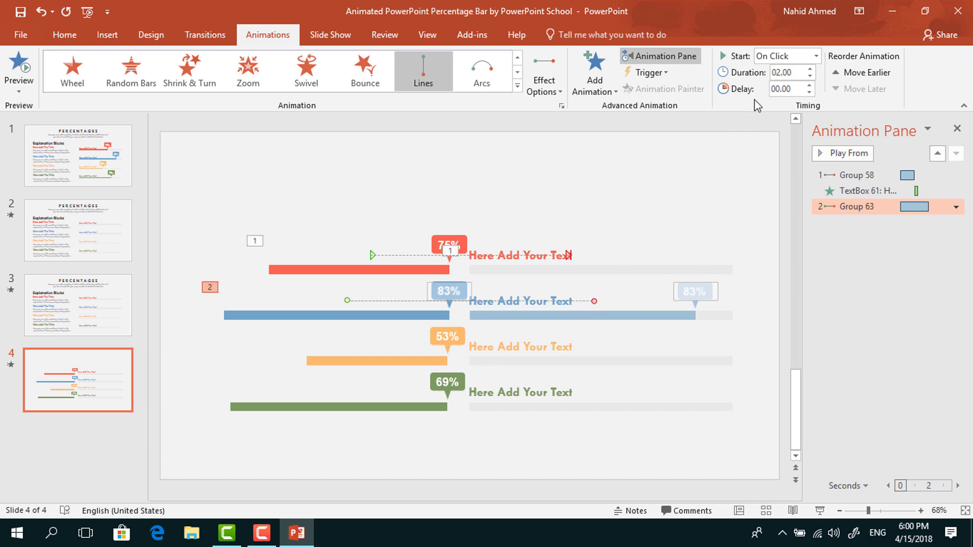
- Start the blue bar's motion After Previous, lasting 1 second, with a smoother end
{"action": "left_click", "coordinate": [816, 56]}
{"action": "left_click", "coordinate": [808, 99]}
{"action": "left_click", "coordinate": [809, 77]}
{"action": "left_click", "coordinate": [809, 76]}
{"action": "left_click", "coordinate": [810, 76]}
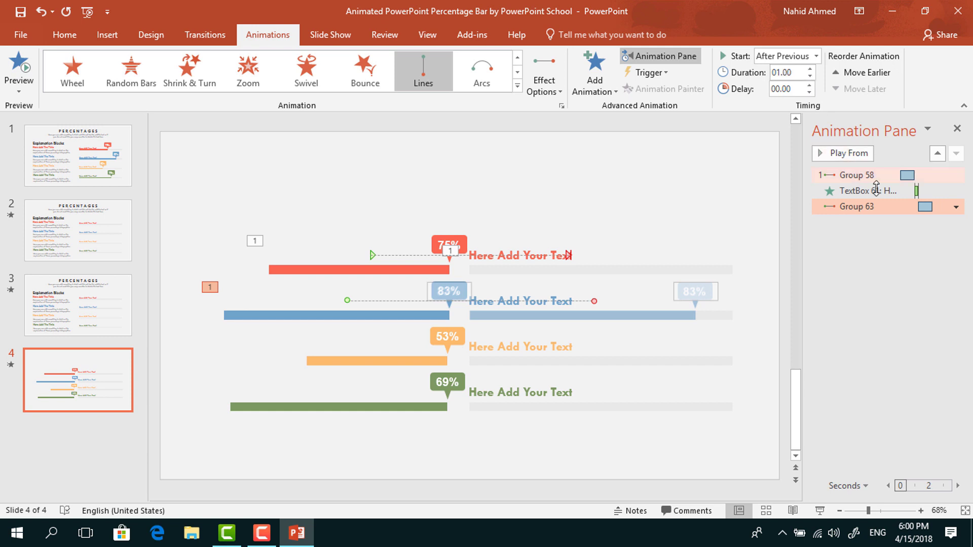
{"action": "left_click", "coordinate": [956, 207]}
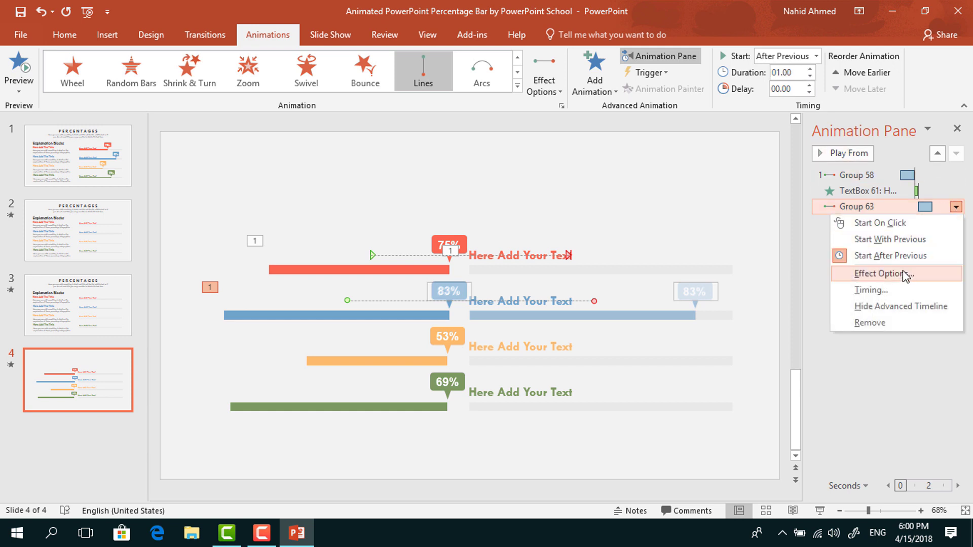
{"action": "left_click", "coordinate": [906, 274]}
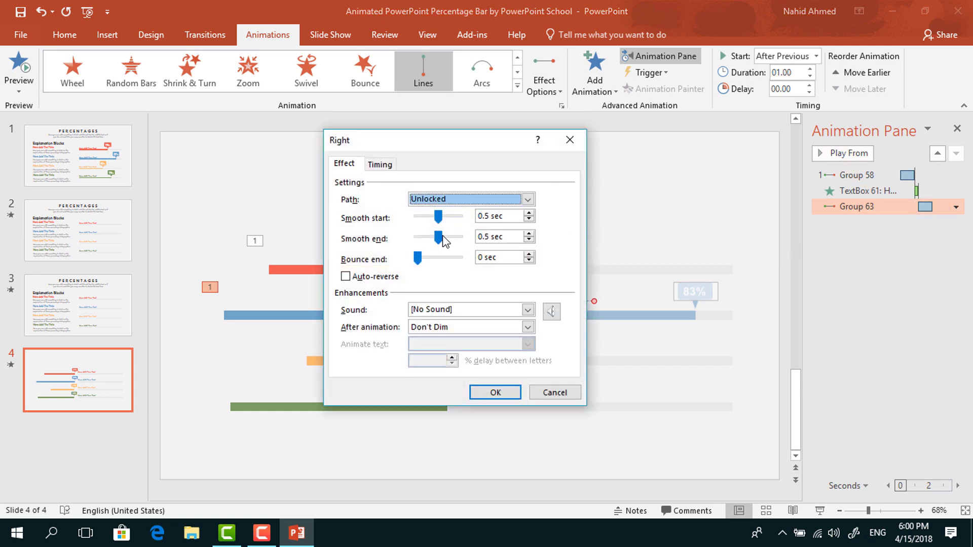
{"action": "left_click_drag", "start_coordinate": [439, 237], "coordinate": [459, 238]}
{"action": "left_click", "coordinate": [496, 393]}
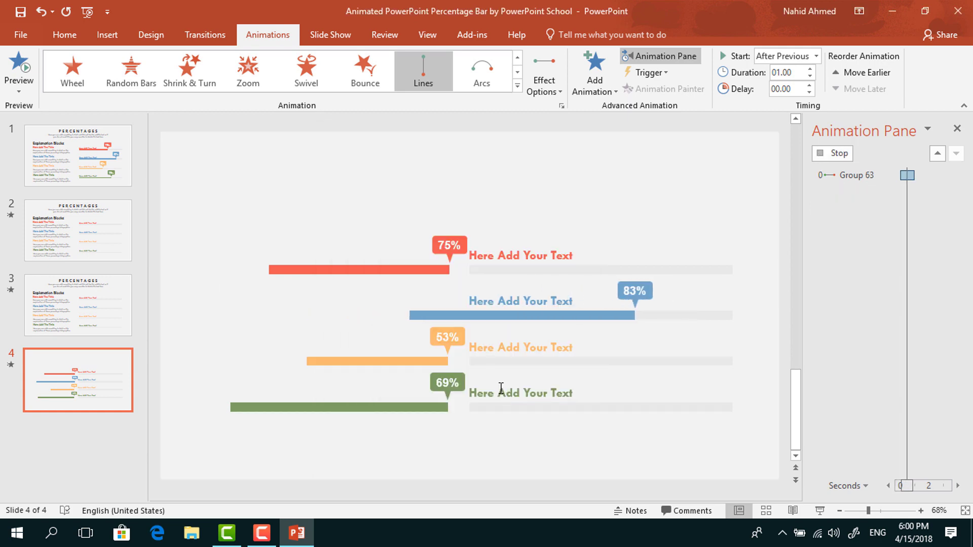
- Fade in the blue label After Previous over 0.25 seconds
{"action": "left_click", "coordinate": [548, 293]}
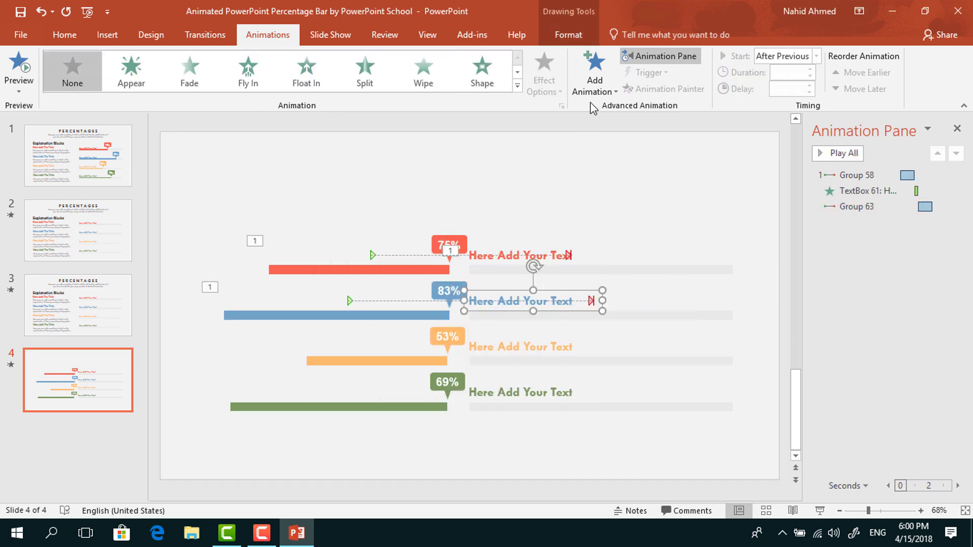
{"action": "left_click", "coordinate": [597, 87]}
{"action": "left_click", "coordinate": [670, 140]}
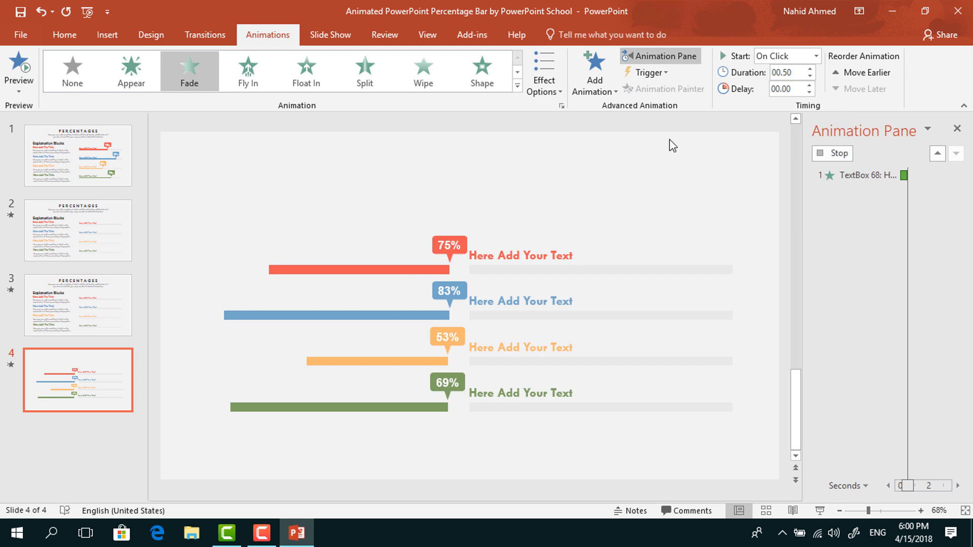
{"action": "left_click", "coordinate": [816, 58]}
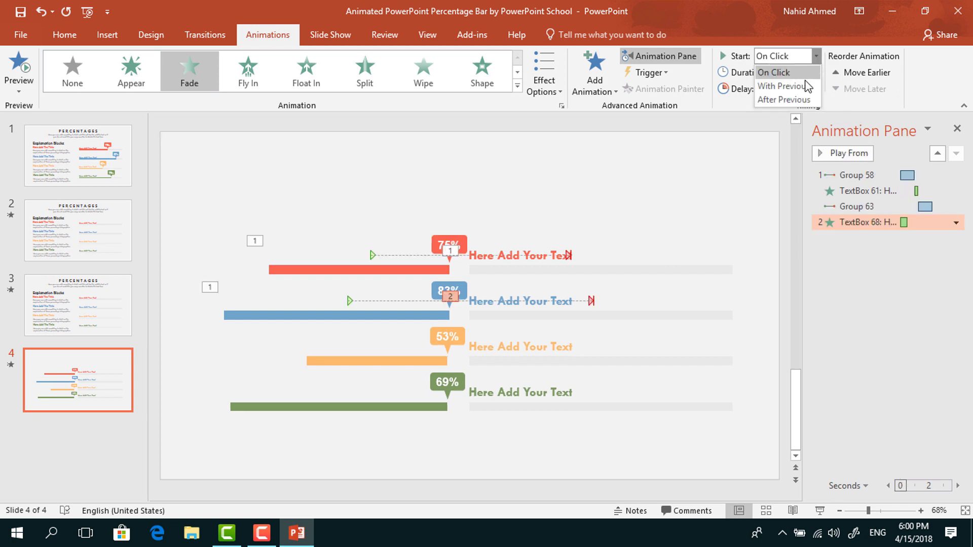
{"action": "left_click", "coordinate": [800, 100]}
{"action": "left_click", "coordinate": [810, 76]}
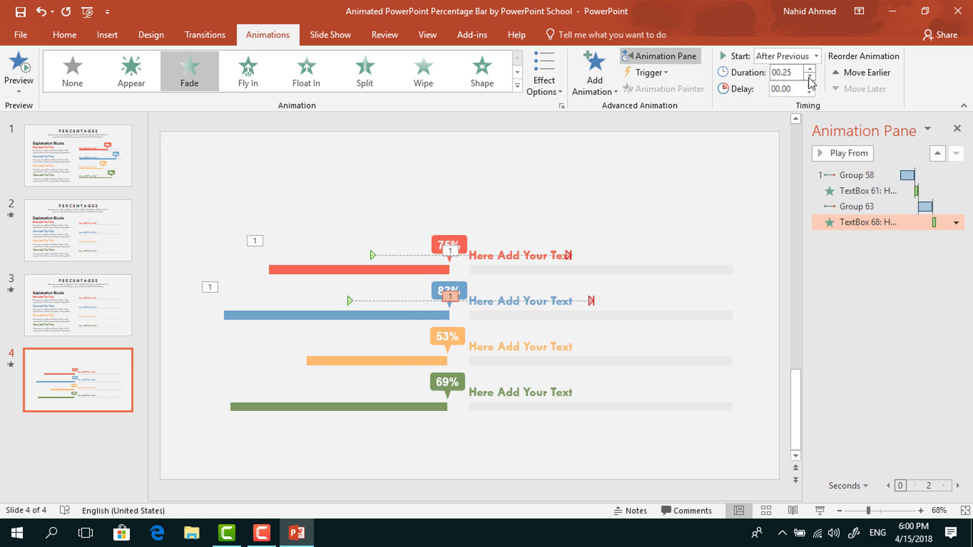
{"action": "left_click", "coordinate": [342, 313]}
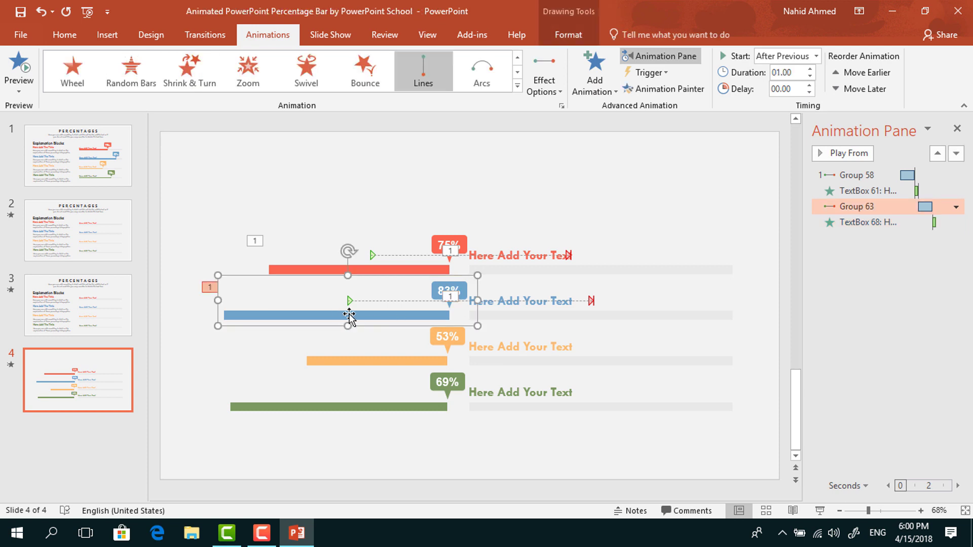
- Paint the blue bar's Lines motion onto the orange 53% bar and shorten its path
{"action": "left_click", "coordinate": [687, 91]}
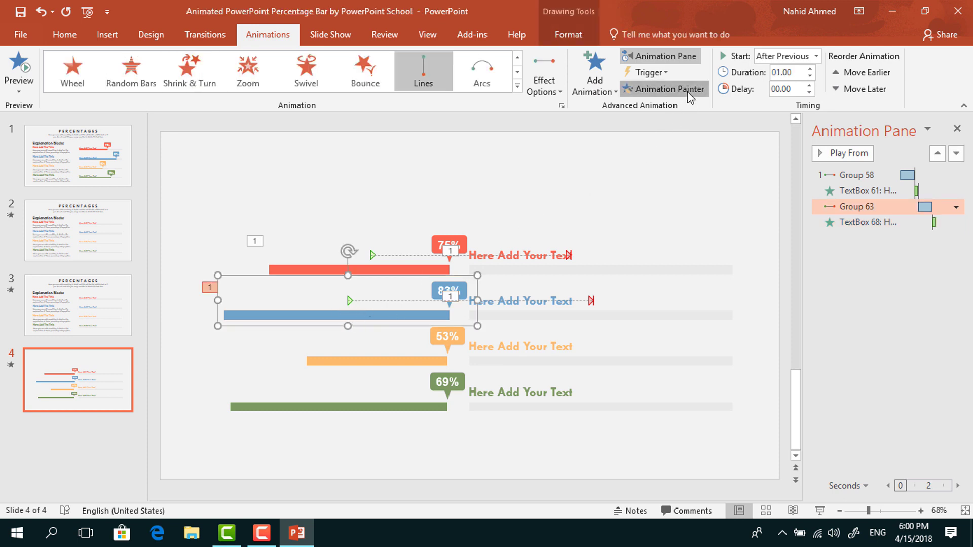
{"action": "left_click", "coordinate": [441, 361]}
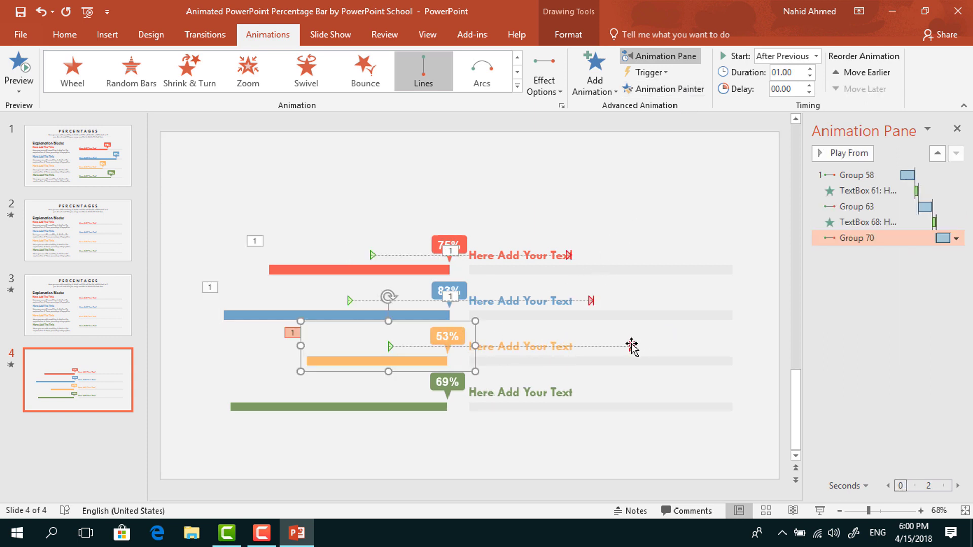
{"action": "left_click", "coordinate": [631, 346]}
{"action": "left_click_drag", "start_coordinate": [630, 347], "coordinate": [551, 344]}
- Paint the blue label's Fade animation onto the orange label
{"action": "left_click", "coordinate": [558, 290]}
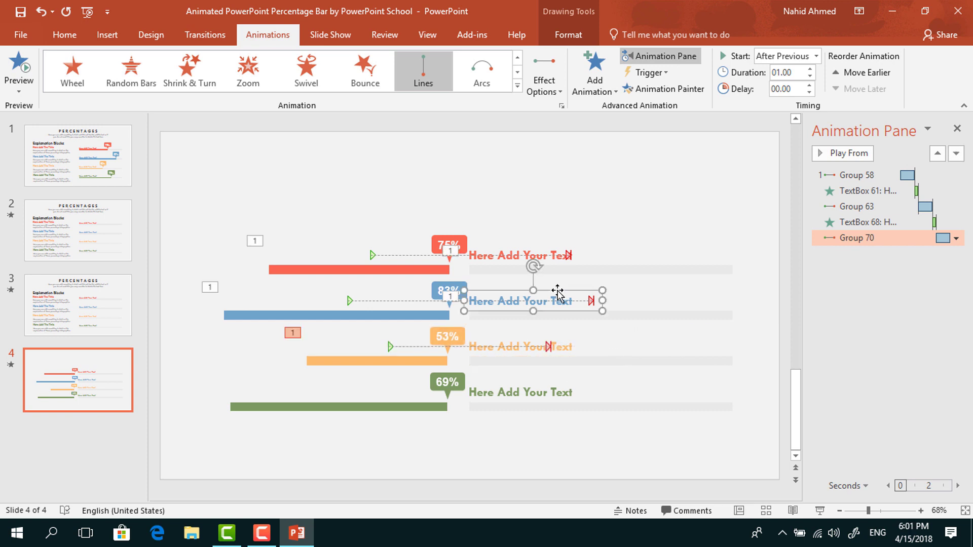
{"action": "left_click", "coordinate": [664, 90]}
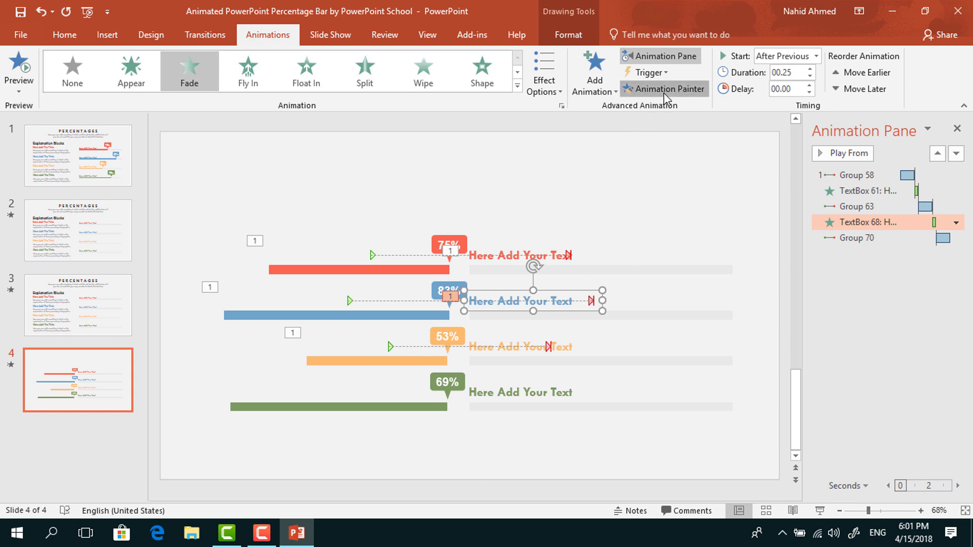
{"action": "left_click", "coordinate": [569, 351]}
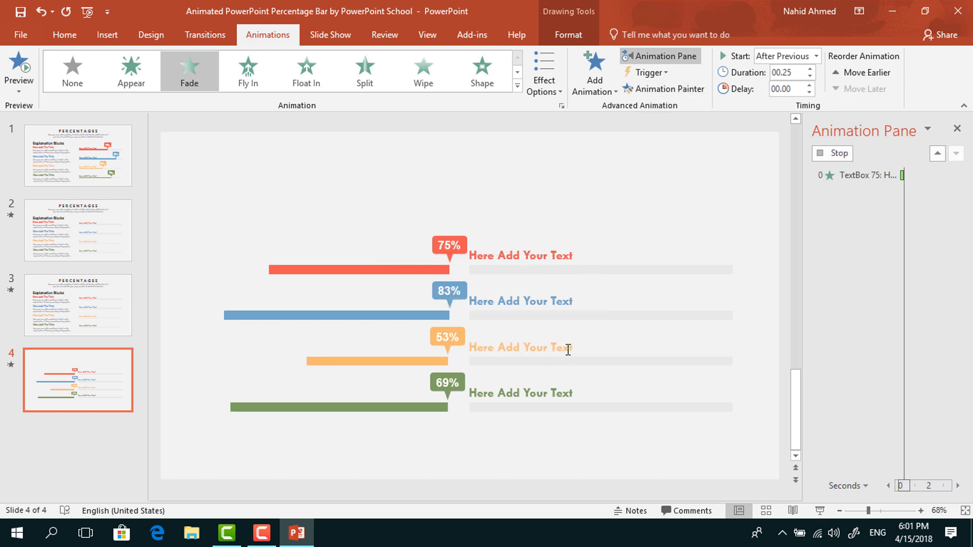
{"action": "left_click", "coordinate": [386, 359]}
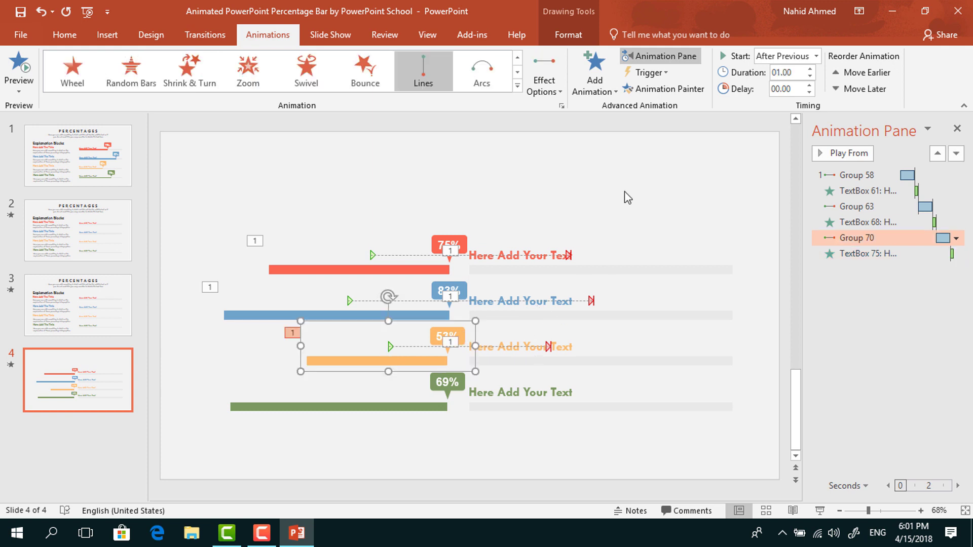
{"action": "left_click", "coordinate": [685, 90]}
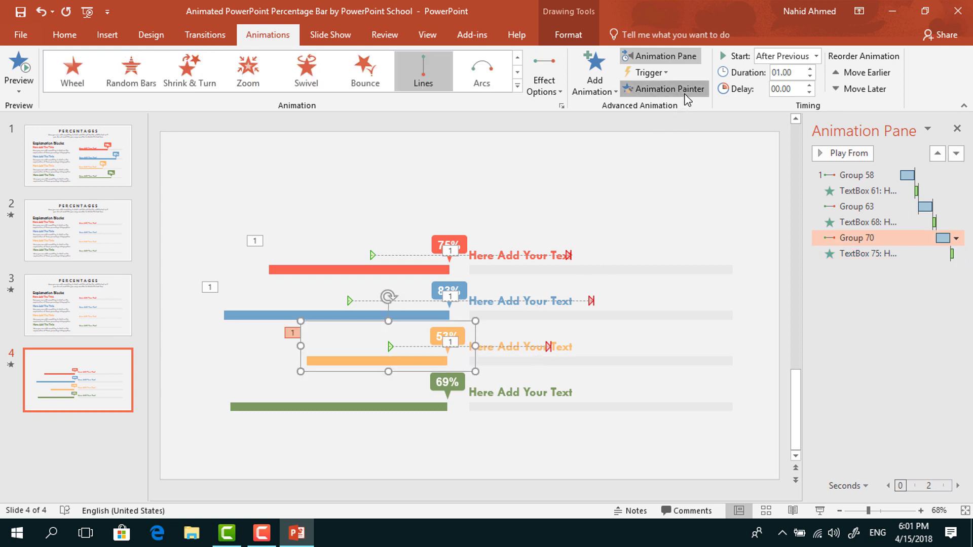
- Paint the Lines motion onto the green 69% bar and the orange label's Fade onto the green label
{"action": "left_click", "coordinate": [377, 407]}
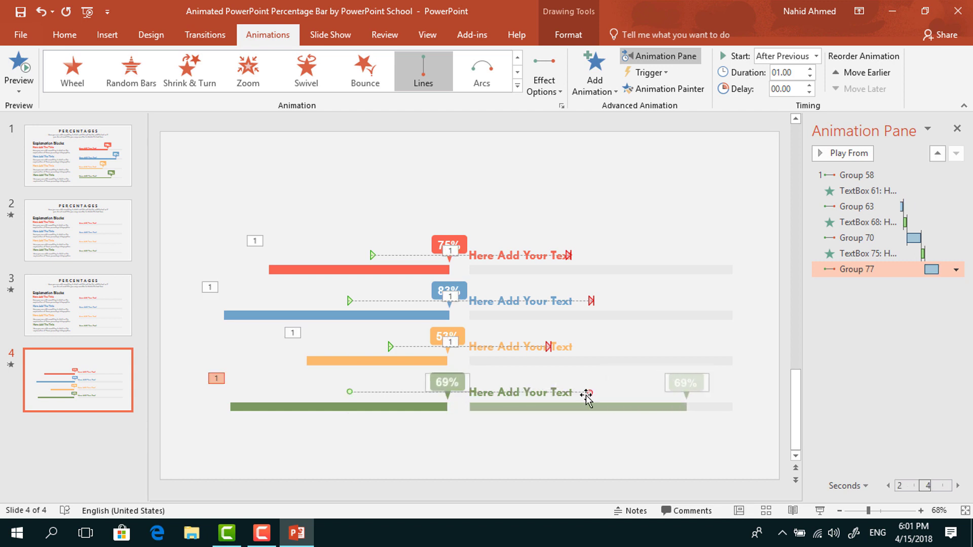
{"action": "left_click", "coordinate": [575, 346]}
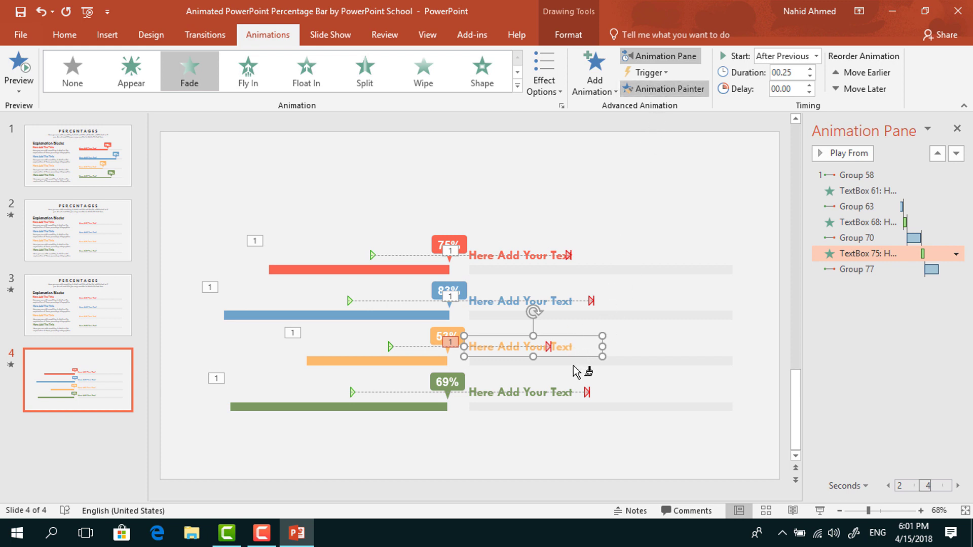
{"action": "left_click", "coordinate": [563, 390]}
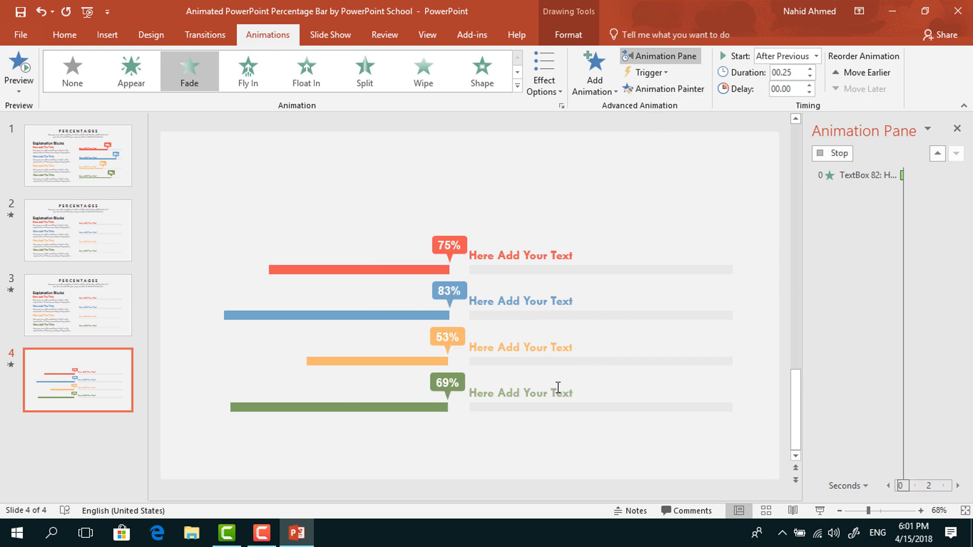
{"action": "left_click", "coordinate": [703, 225]}
- Draw a rectangle over the slide's left side, filled pale grey with No Outline
{"action": "left_click", "coordinate": [64, 34]}
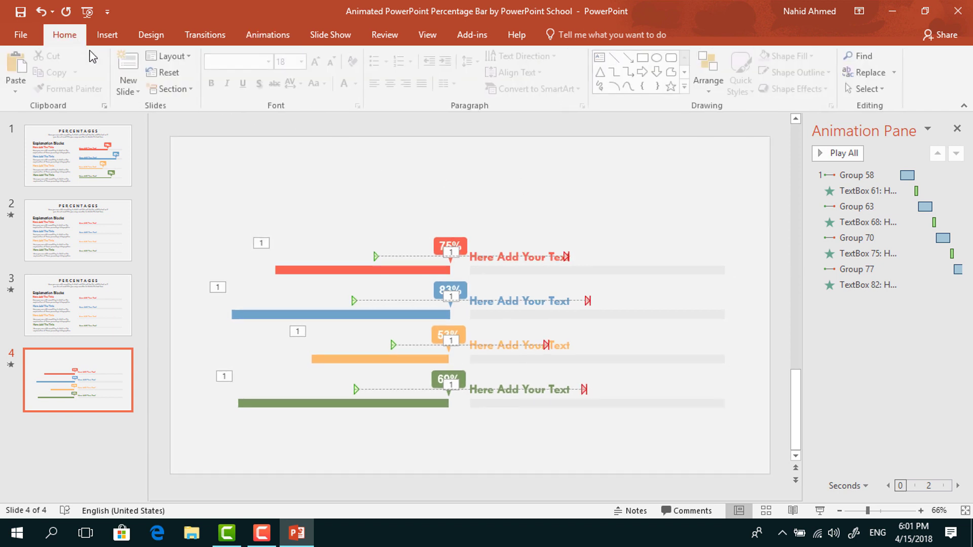
{"action": "left_click", "coordinate": [645, 57]}
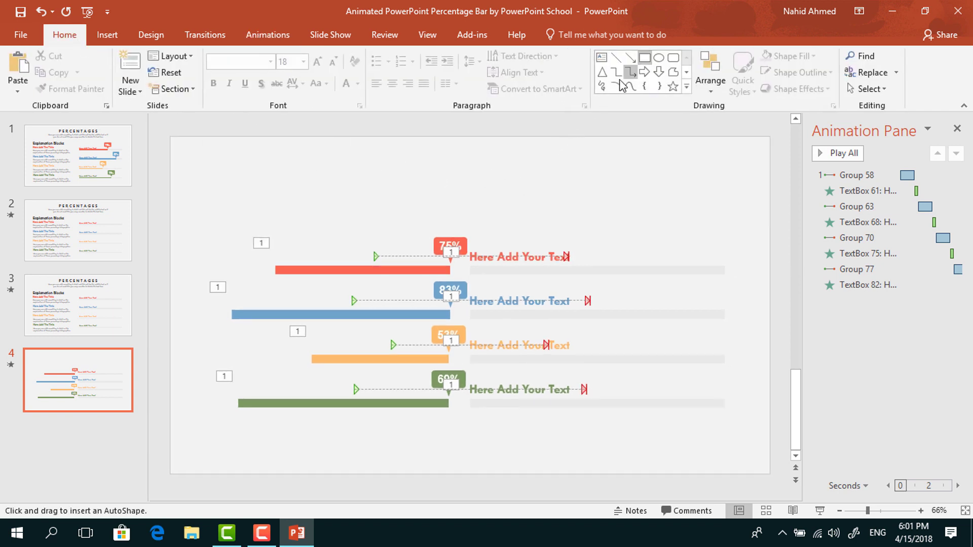
{"action": "mouse_move", "coordinate": [172, 218]}
{"action": "left_mouse_down"}
{"action": "mouse_move", "coordinate": [256, 279]}
{"action": "mouse_move", "coordinate": [382, 343]}
{"action": "mouse_move", "coordinate": [470, 462]}
{"action": "left_mouse_up"}
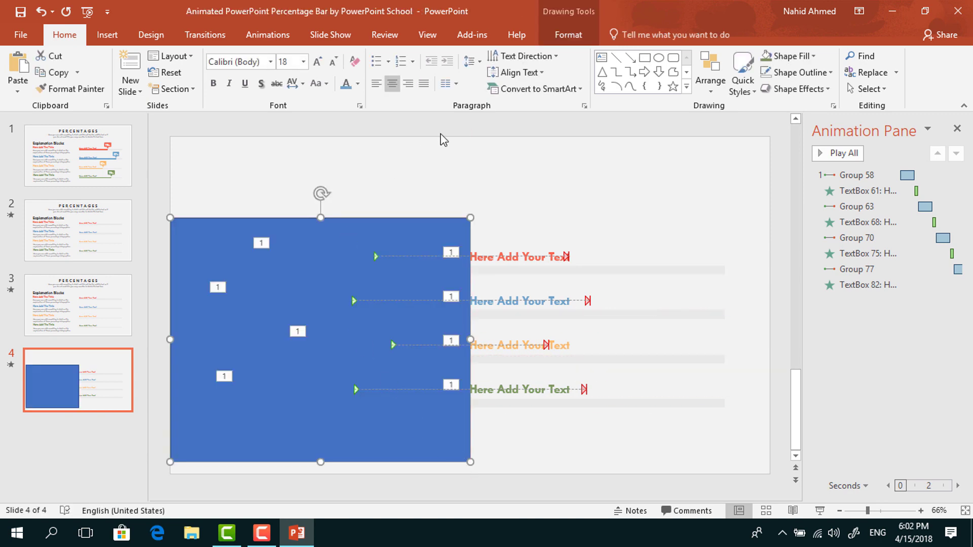
{"action": "left_click", "coordinate": [569, 34]}
{"action": "left_click", "coordinate": [355, 56]}
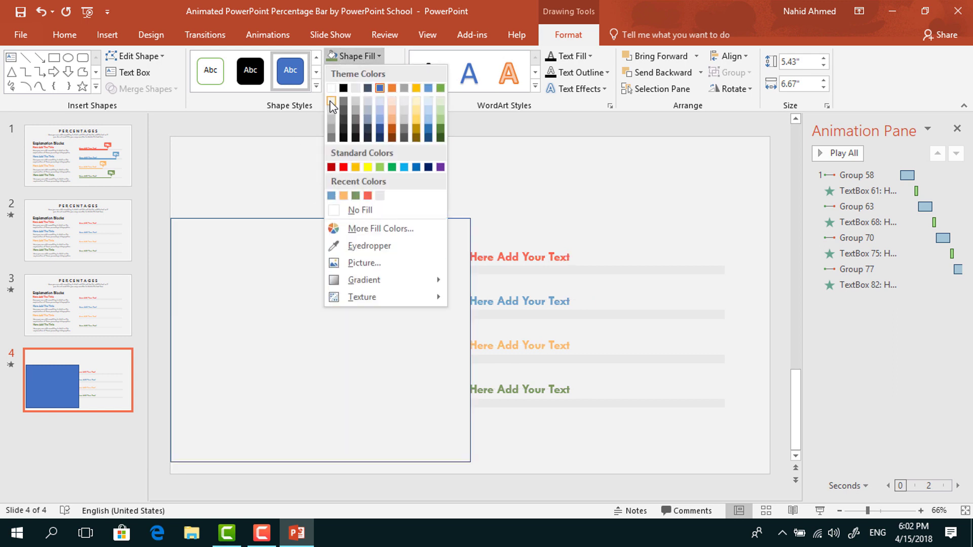
{"action": "left_click", "coordinate": [330, 102]}
{"action": "left_click", "coordinate": [372, 74]}
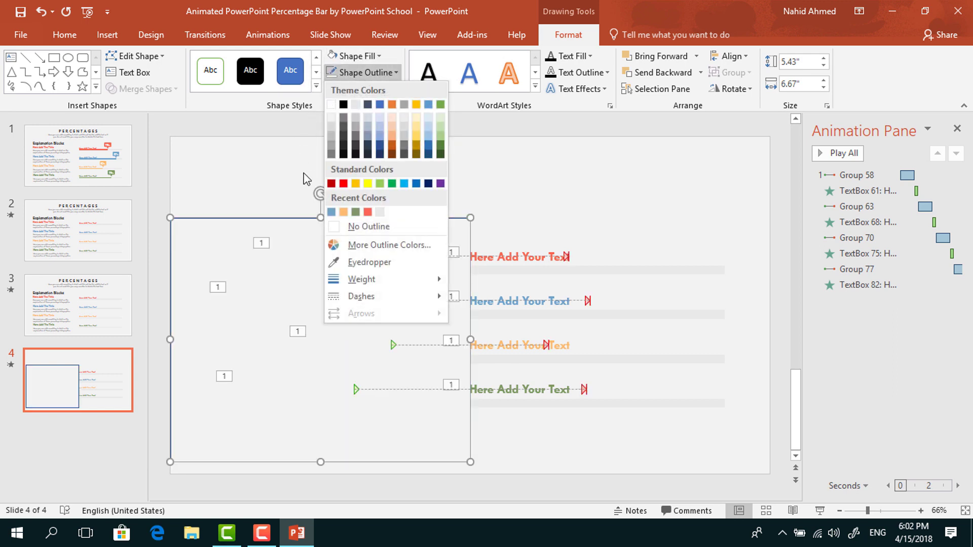
{"action": "left_click", "coordinate": [334, 226]}
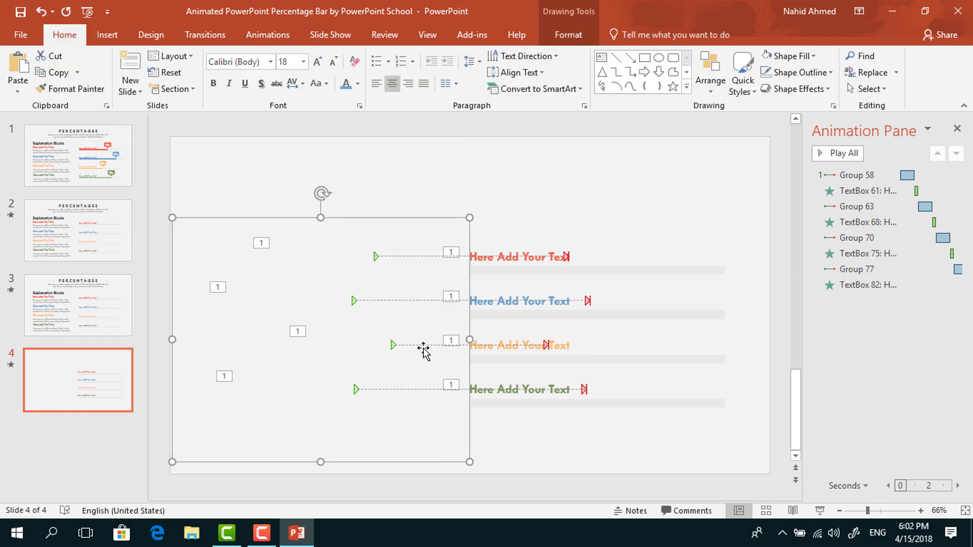
{"action": "left_click", "coordinate": [542, 458]}
- Paste the explanation blocks onto slide 4
{"action": "left_click", "coordinate": [90, 326]}
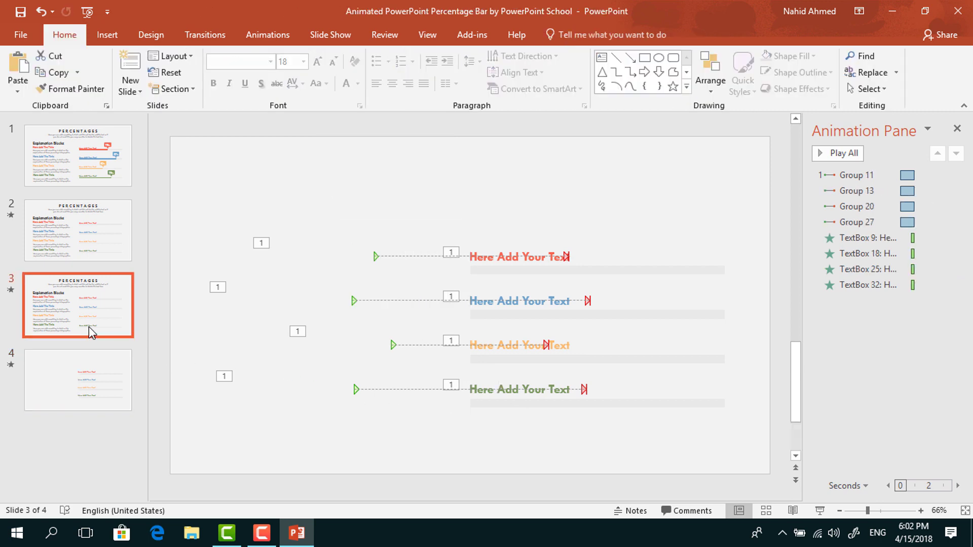
{"action": "mouse_move", "coordinate": [160, 197]}
{"action": "left_mouse_down"}
{"action": "mouse_move", "coordinate": [260, 296]}
{"action": "mouse_move", "coordinate": [391, 393]}
{"action": "mouse_move", "coordinate": [464, 477]}
{"action": "left_mouse_up"}
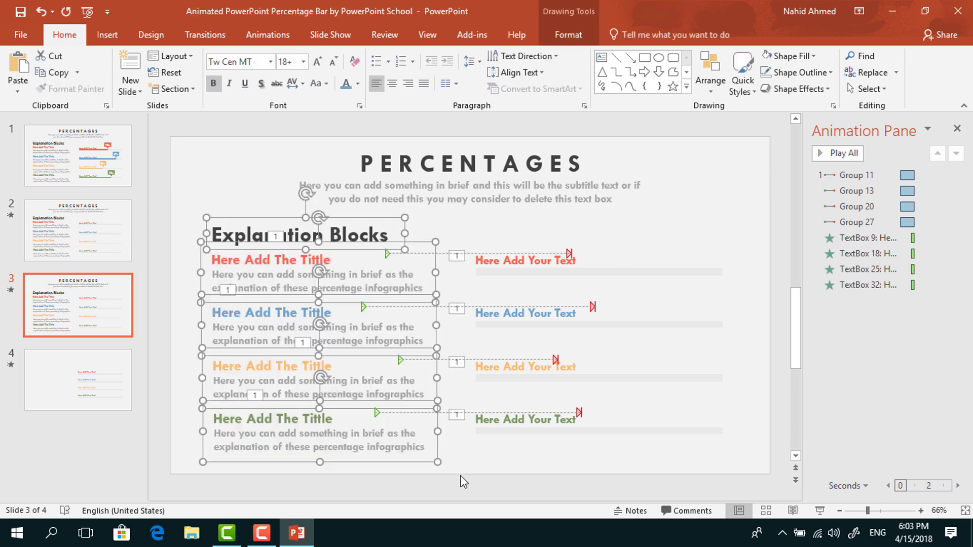
{"action": "left_click", "coordinate": [123, 382]}
{"action": "key", "text": "ctrl+v"}
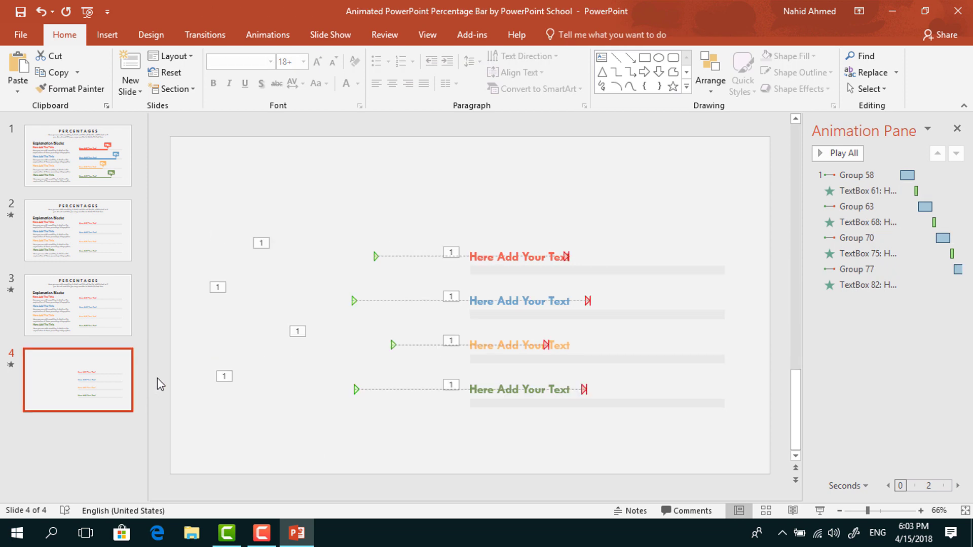
- Copy slide 3's PERCENTAGES title and subtitle onto slide 4, then preview it in Slide Show
{"action": "left_click", "coordinate": [102, 304]}
{"action": "mouse_move", "coordinate": [210, 126]}
{"action": "left_mouse_down"}
{"action": "mouse_move", "coordinate": [314, 174]}
{"action": "mouse_move", "coordinate": [714, 222]}
{"action": "left_mouse_up"}
{"action": "key", "text": "ctrl+c"}
{"action": "left_click", "coordinate": [109, 370]}
{"action": "key", "text": "ctrl+v"}
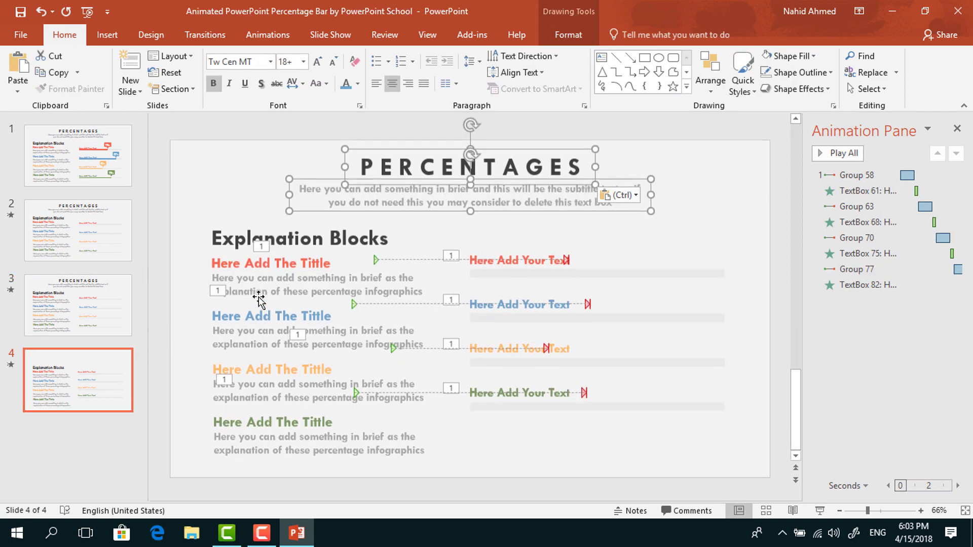
{"action": "left_click", "coordinate": [167, 193]}
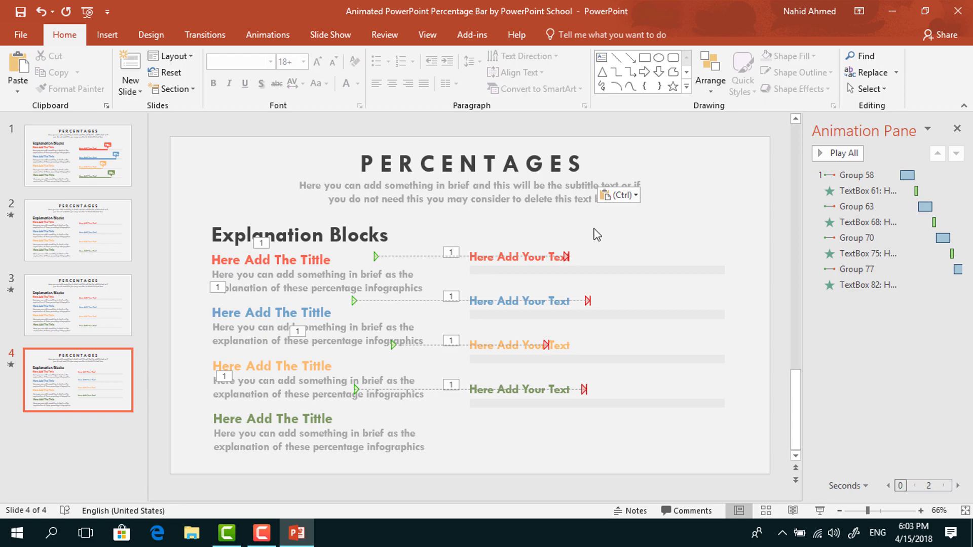
{"action": "left_click", "coordinate": [820, 511]}
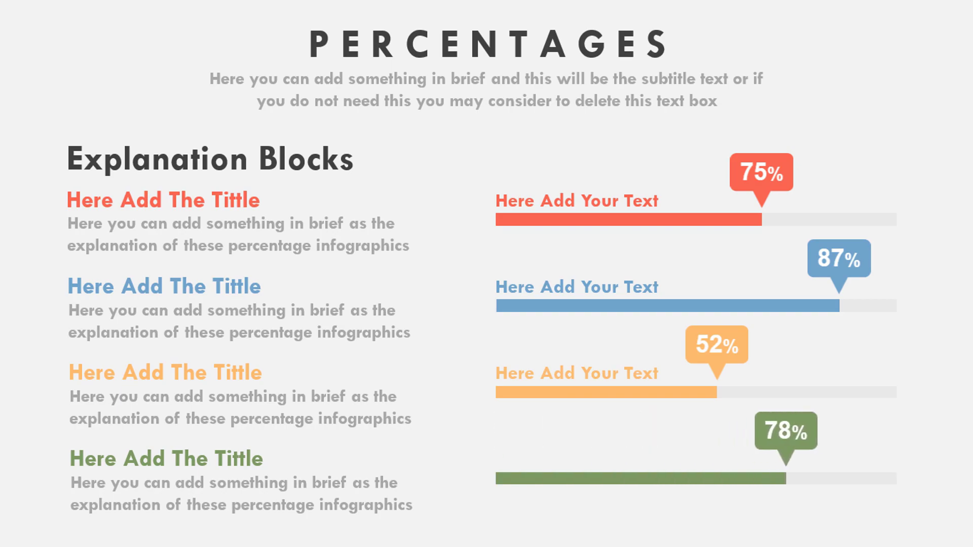
{"action": "key", "text": "Escape"}
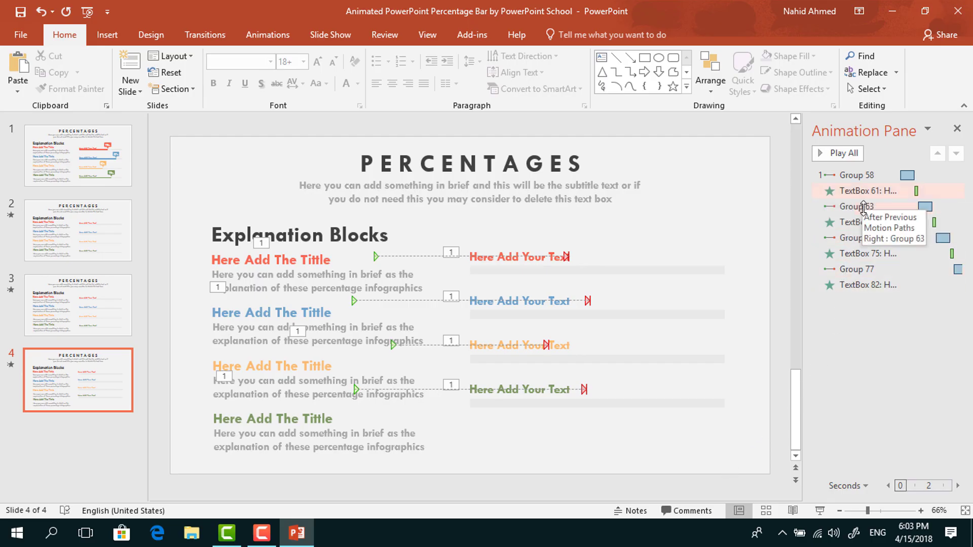
- Duplicate slide 4 as slide 5 and move Group 63 directly below Group 58 in the Animation Pane
{"action": "left_click", "coordinate": [61, 385]}
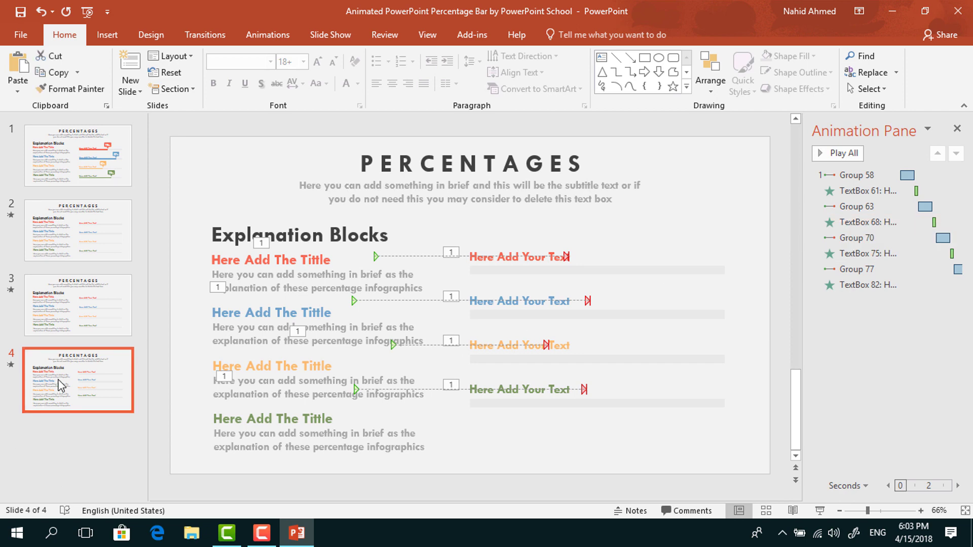
{"action": "key", "text": "ctrl+d"}
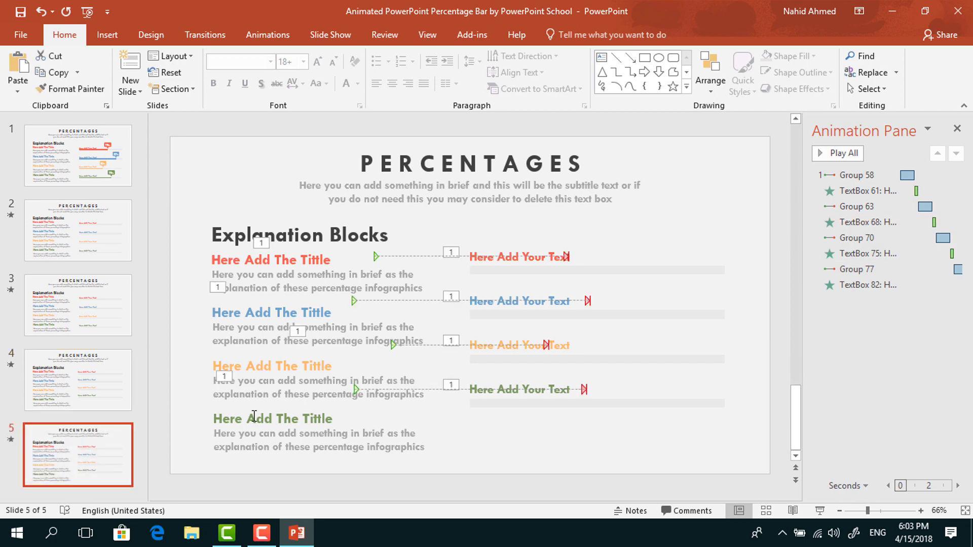
{"action": "left_click", "coordinate": [862, 207]}
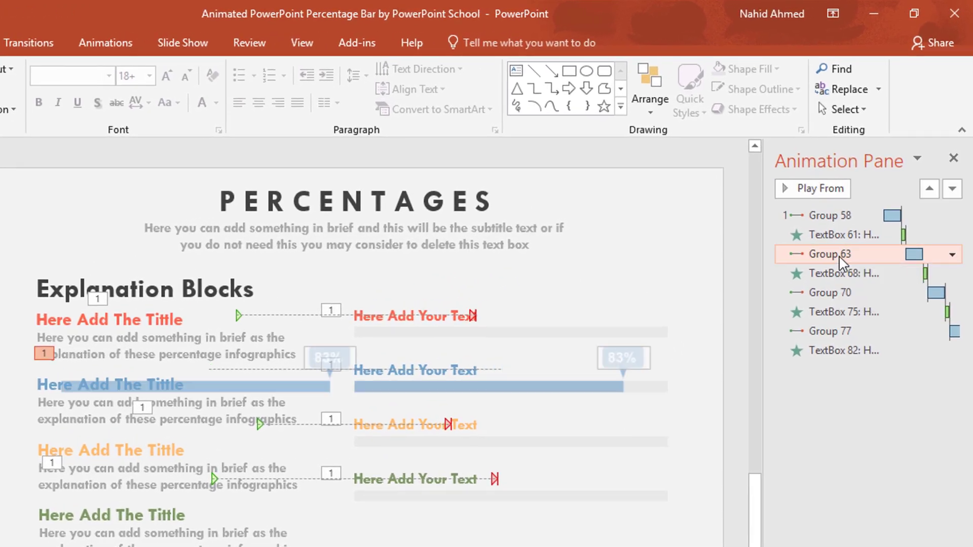
{"action": "left_click_drag", "start_coordinate": [839, 258], "coordinate": [838, 235]}
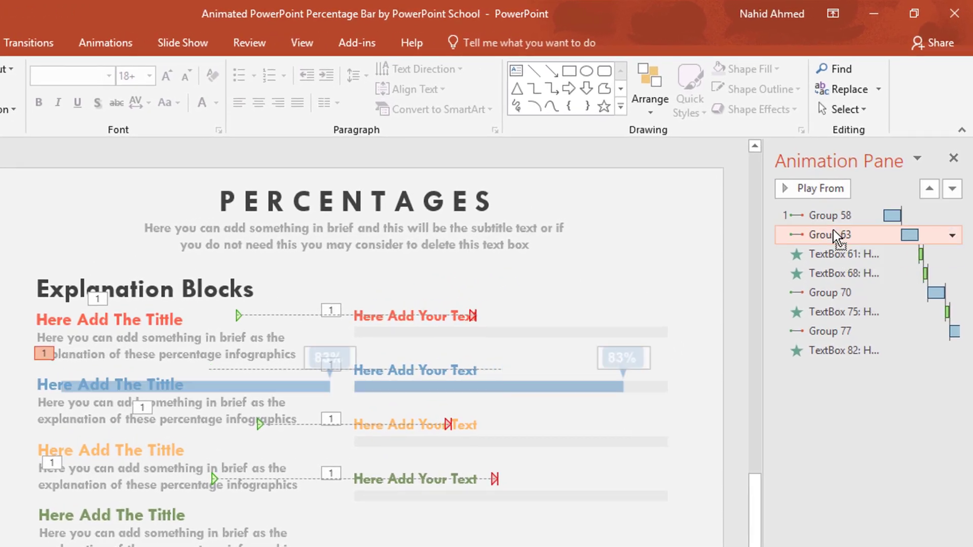
- Move Groups 70 and 77 up under Group 63, setting Groups 63, 70 and 77 to With Previous
{"action": "left_click", "coordinate": [104, 44]}
{"action": "left_click", "coordinate": [780, 69]}
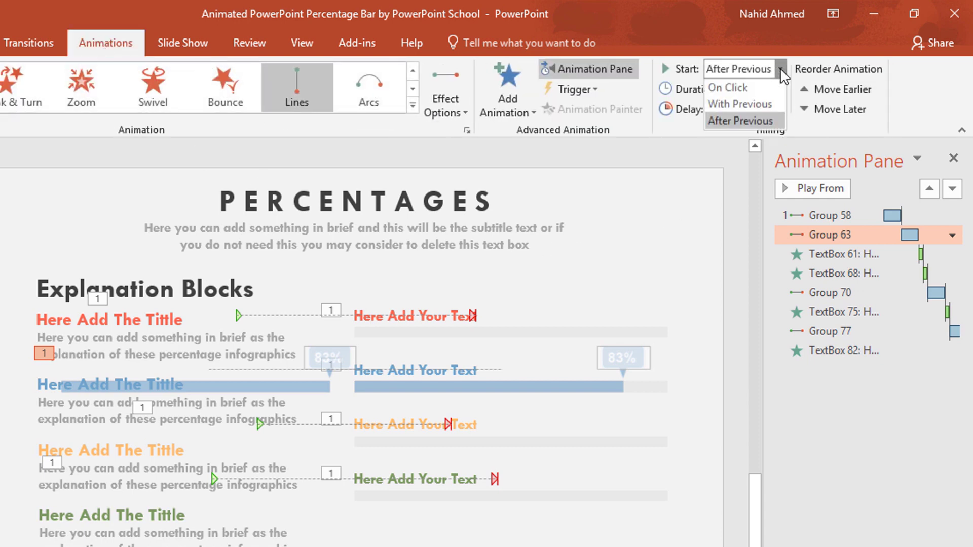
{"action": "left_click", "coordinate": [770, 107]}
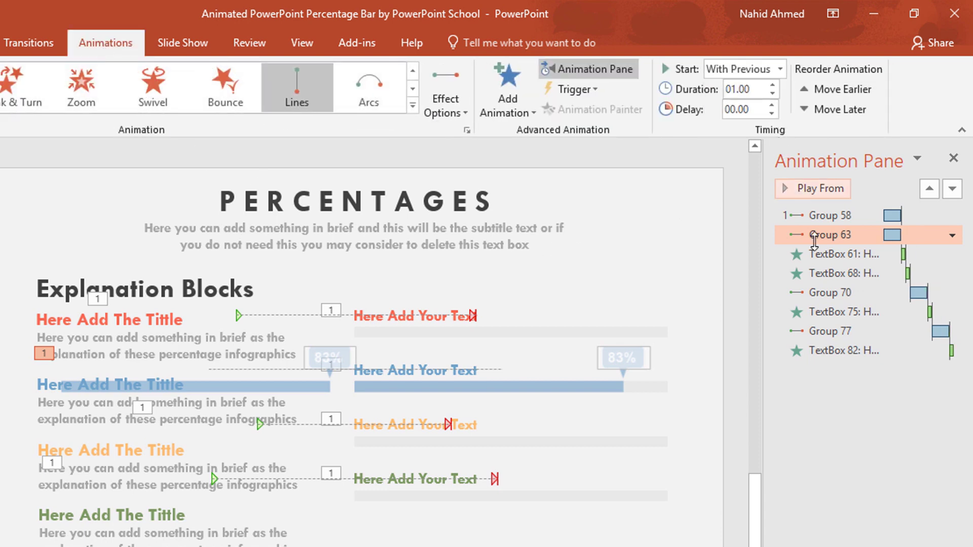
{"action": "left_click", "coordinate": [835, 299]}
{"action": "left_click_drag", "start_coordinate": [836, 305], "coordinate": [827, 245]}
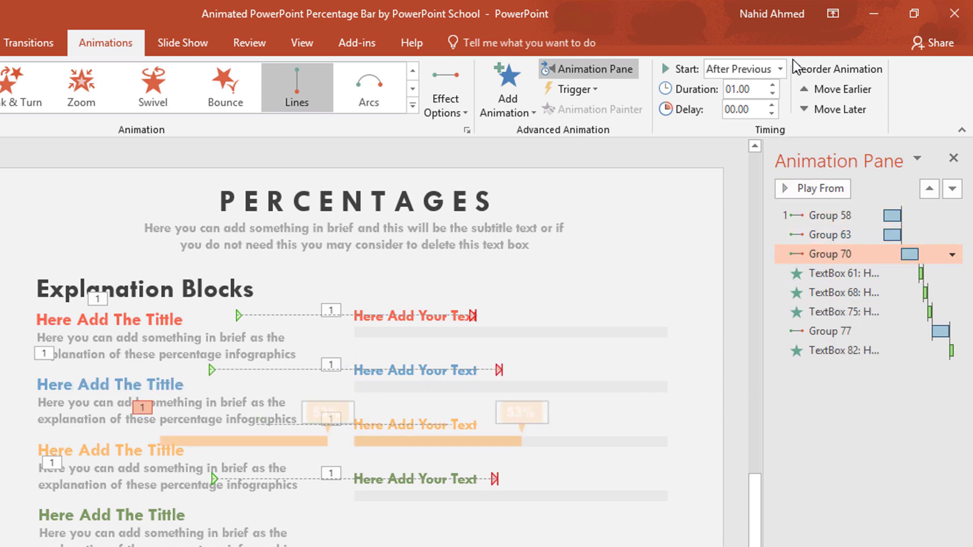
{"action": "left_click", "coordinate": [780, 69]}
{"action": "left_click", "coordinate": [775, 106]}
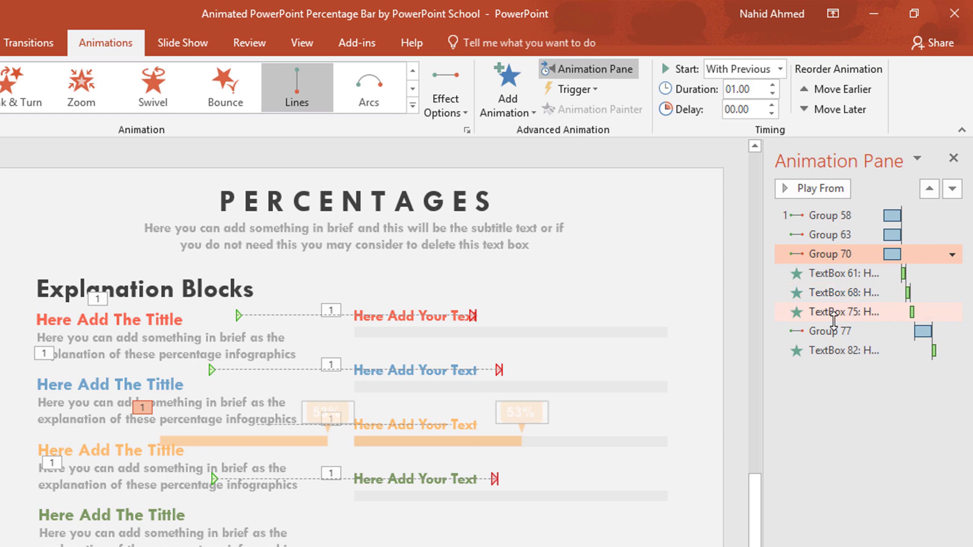
{"action": "left_click_drag", "start_coordinate": [835, 330], "coordinate": [835, 261]}
{"action": "left_click", "coordinate": [780, 69]}
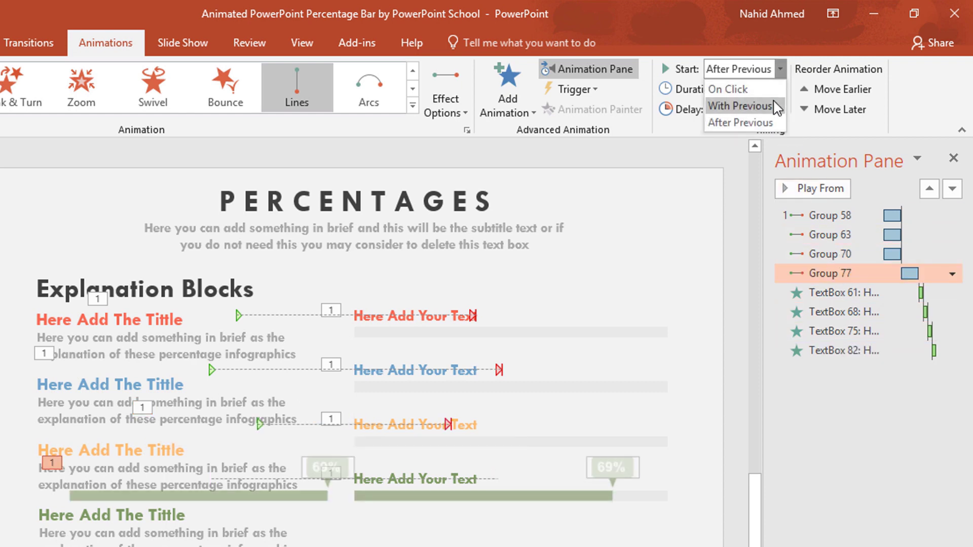
{"action": "left_click", "coordinate": [776, 106]}
- Set the TextBox 61 and 68 fades to start With Previous after a 0.75-second delay
{"action": "left_click", "coordinate": [850, 299]}
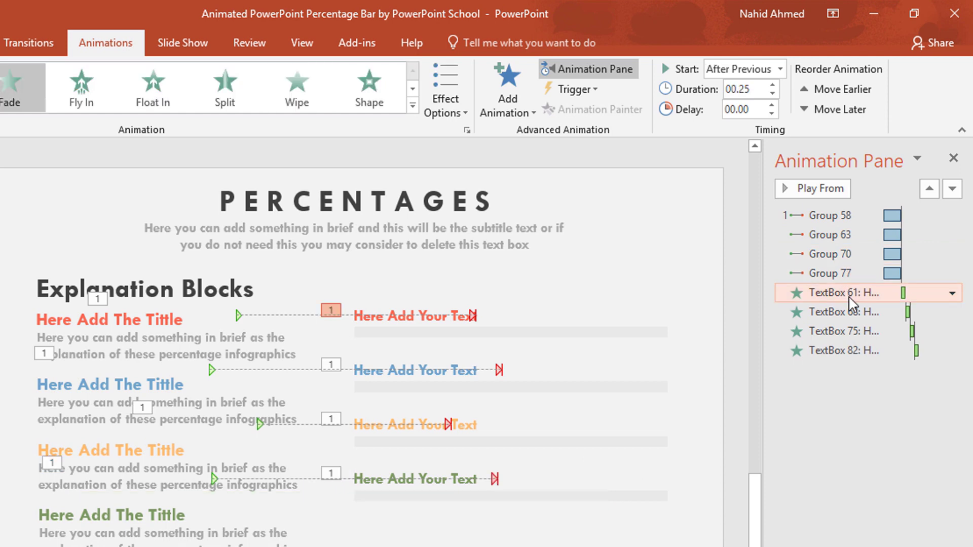
{"action": "left_click", "coordinate": [778, 71]}
{"action": "left_click", "coordinate": [744, 106]}
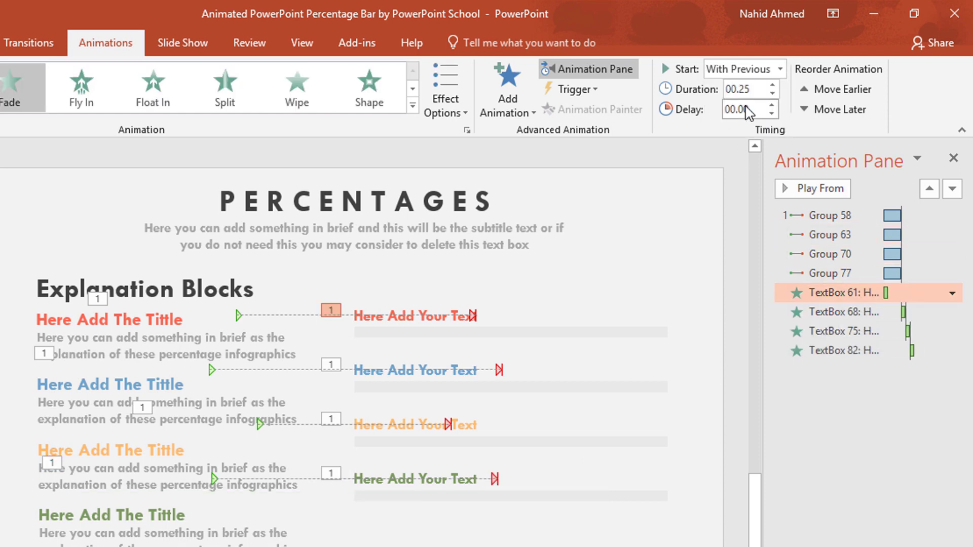
{"action": "left_click", "coordinate": [771, 106]}
{"action": "left_click", "coordinate": [840, 311]}
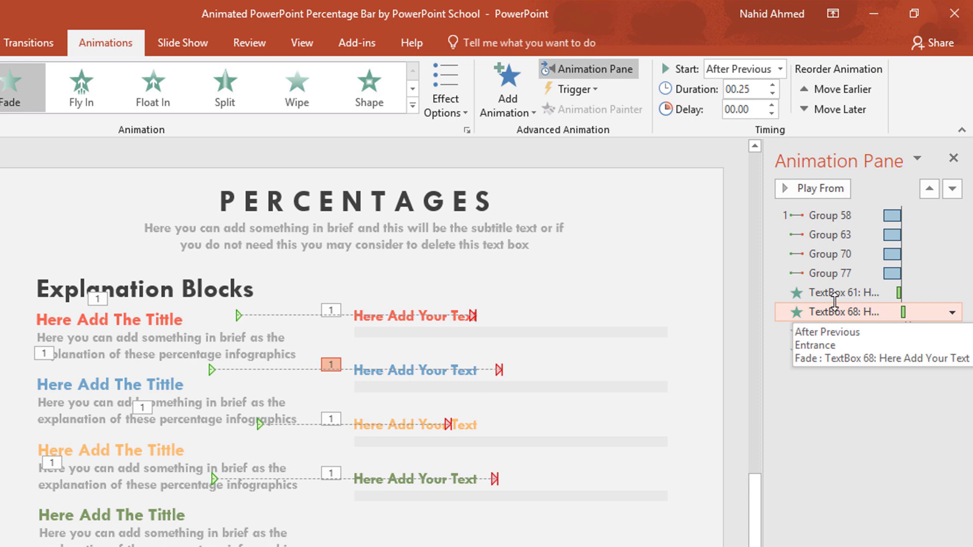
{"action": "left_click", "coordinate": [780, 69]}
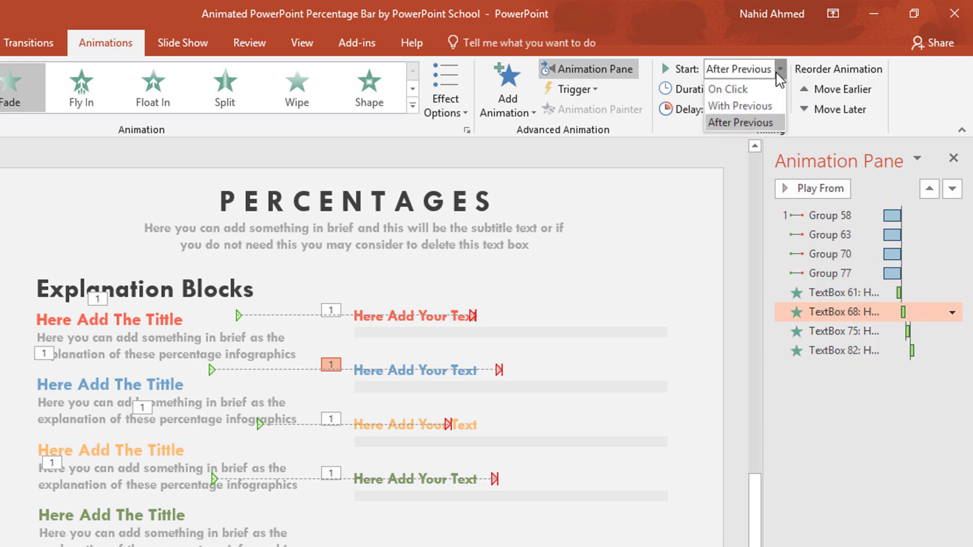
{"action": "left_click", "coordinate": [775, 105]}
- Set the TextBox 75 and 82 fades to With Previous, then play slide 5's show
{"action": "left_click", "coordinate": [841, 331]}
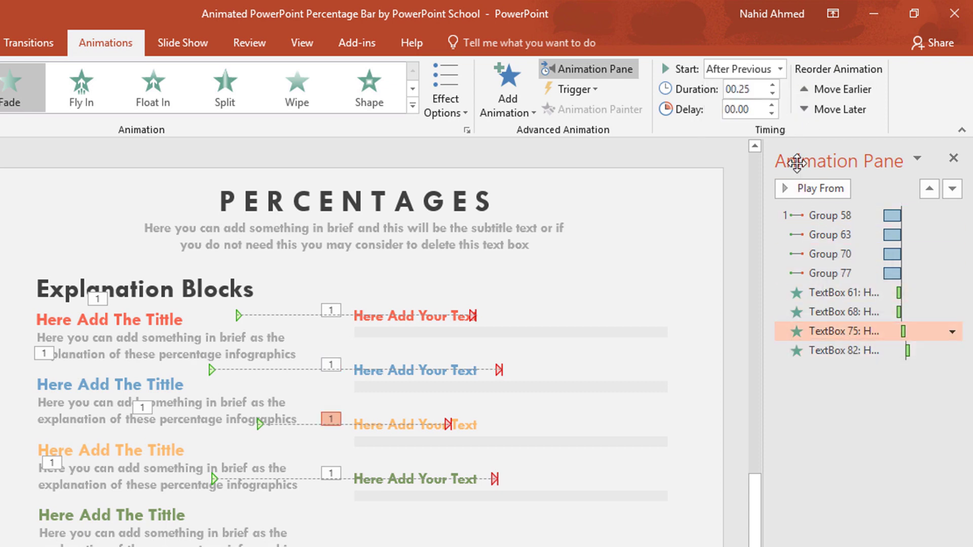
{"action": "left_click", "coordinate": [780, 70]}
{"action": "left_click", "coordinate": [740, 106]}
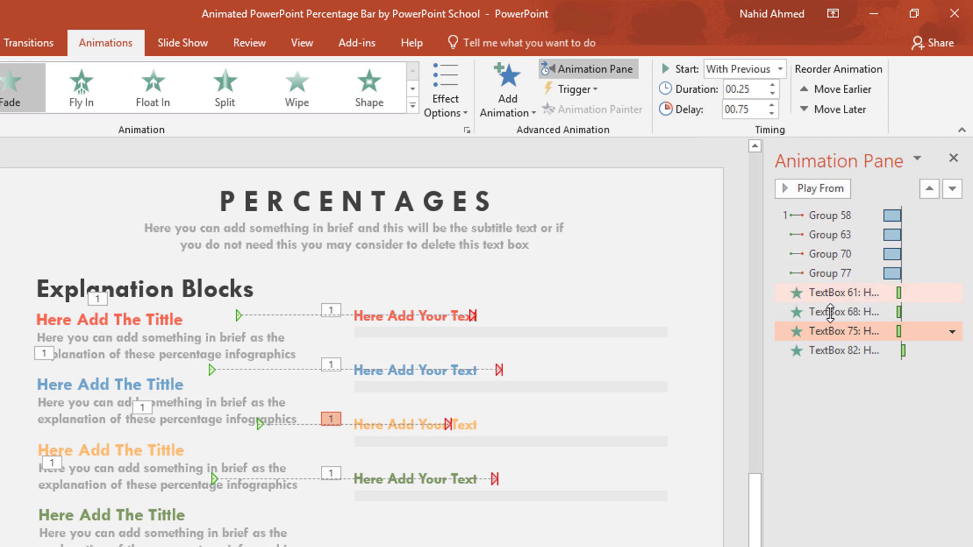
{"action": "left_click", "coordinate": [841, 349]}
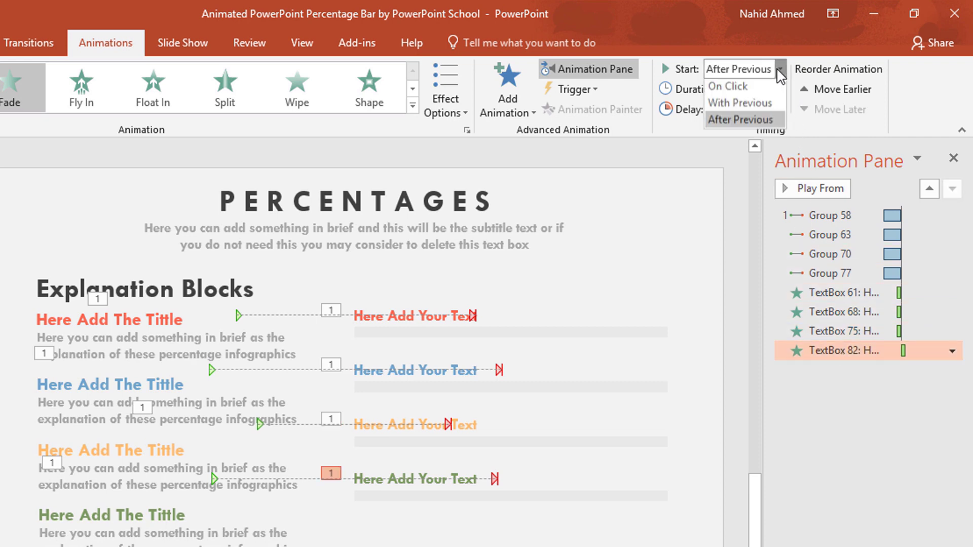
{"action": "left_click", "coordinate": [770, 107]}
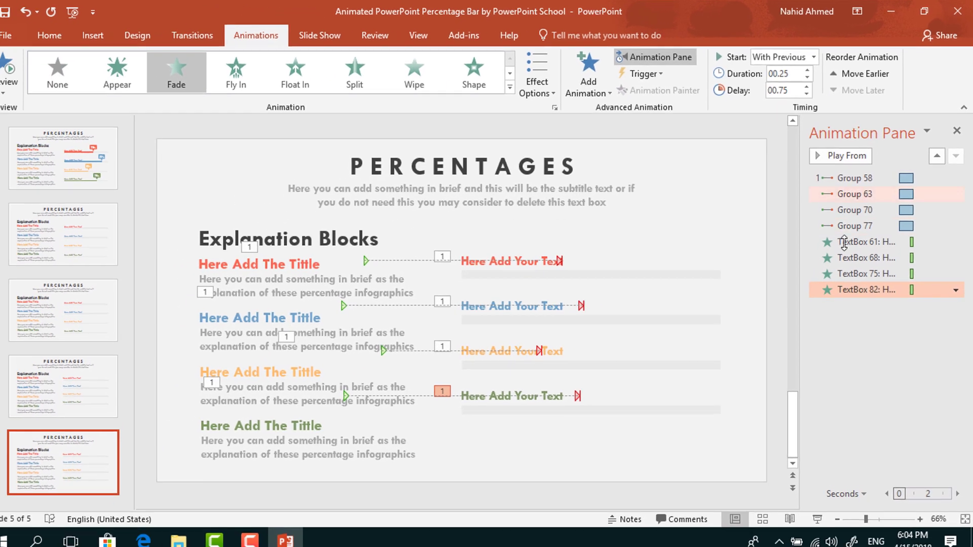
{"action": "left_click", "coordinate": [822, 511]}
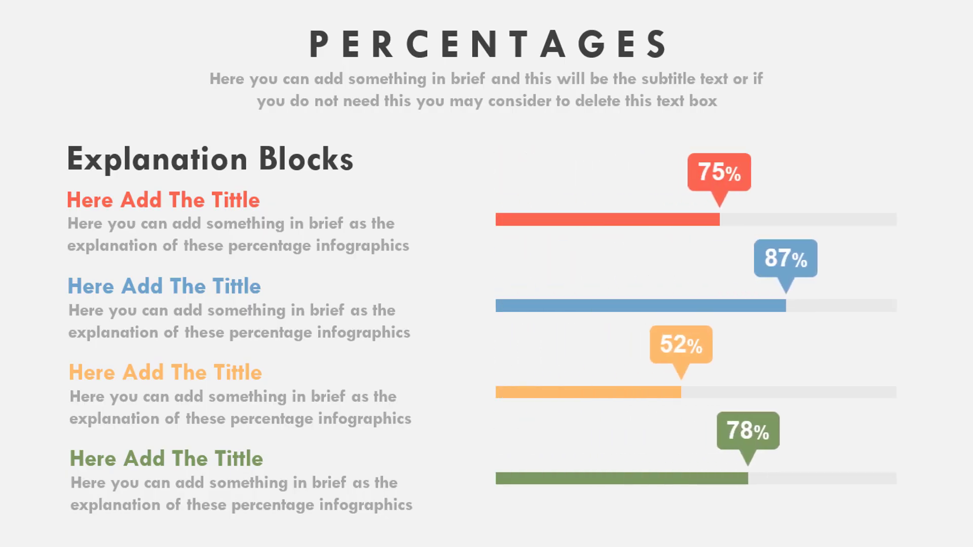